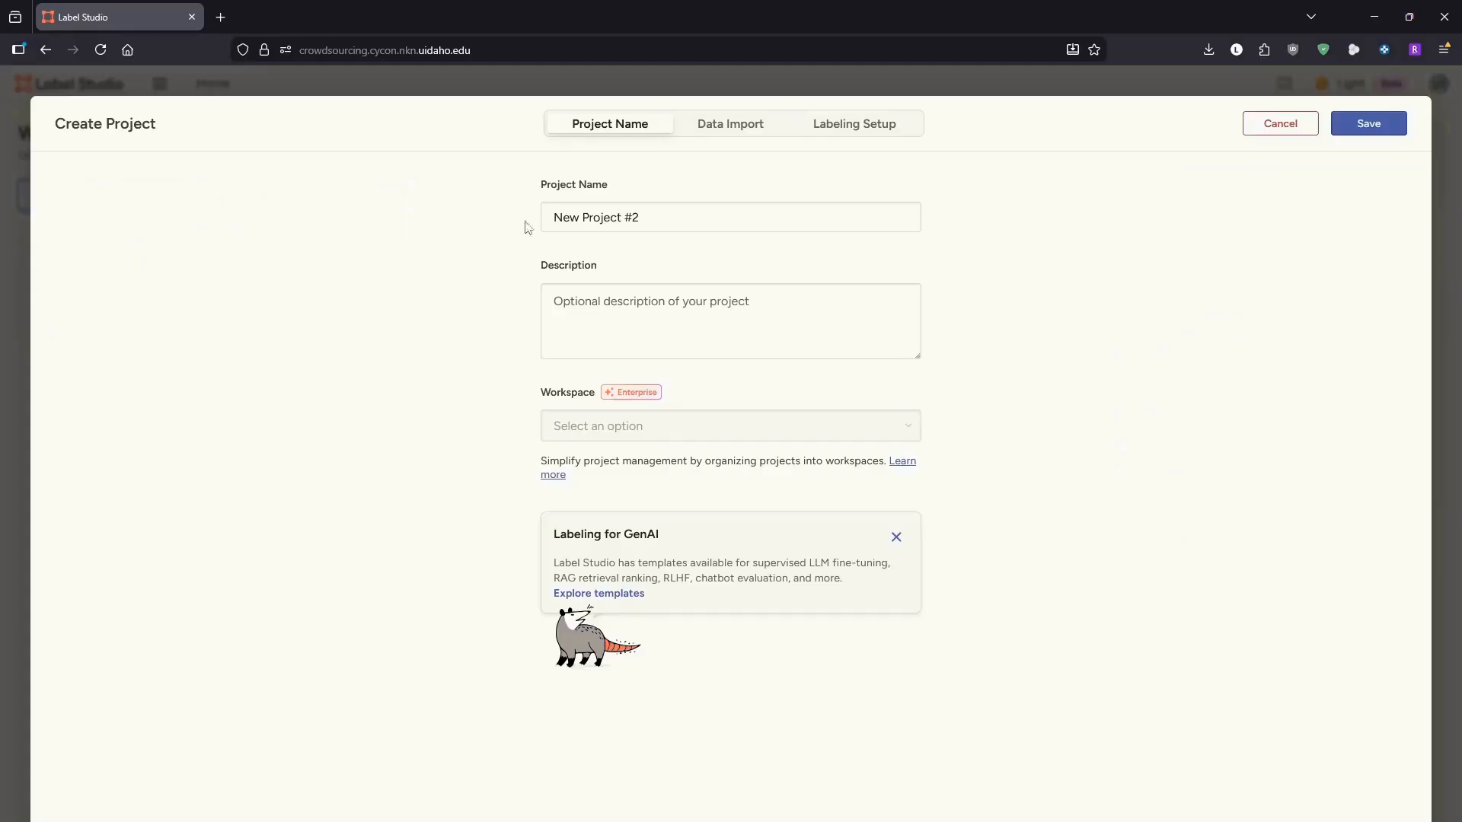
- Name the project "Annotation with Masks" and choose the Semantic Segmentation with Masks labeling template
triple_click(682, 223)
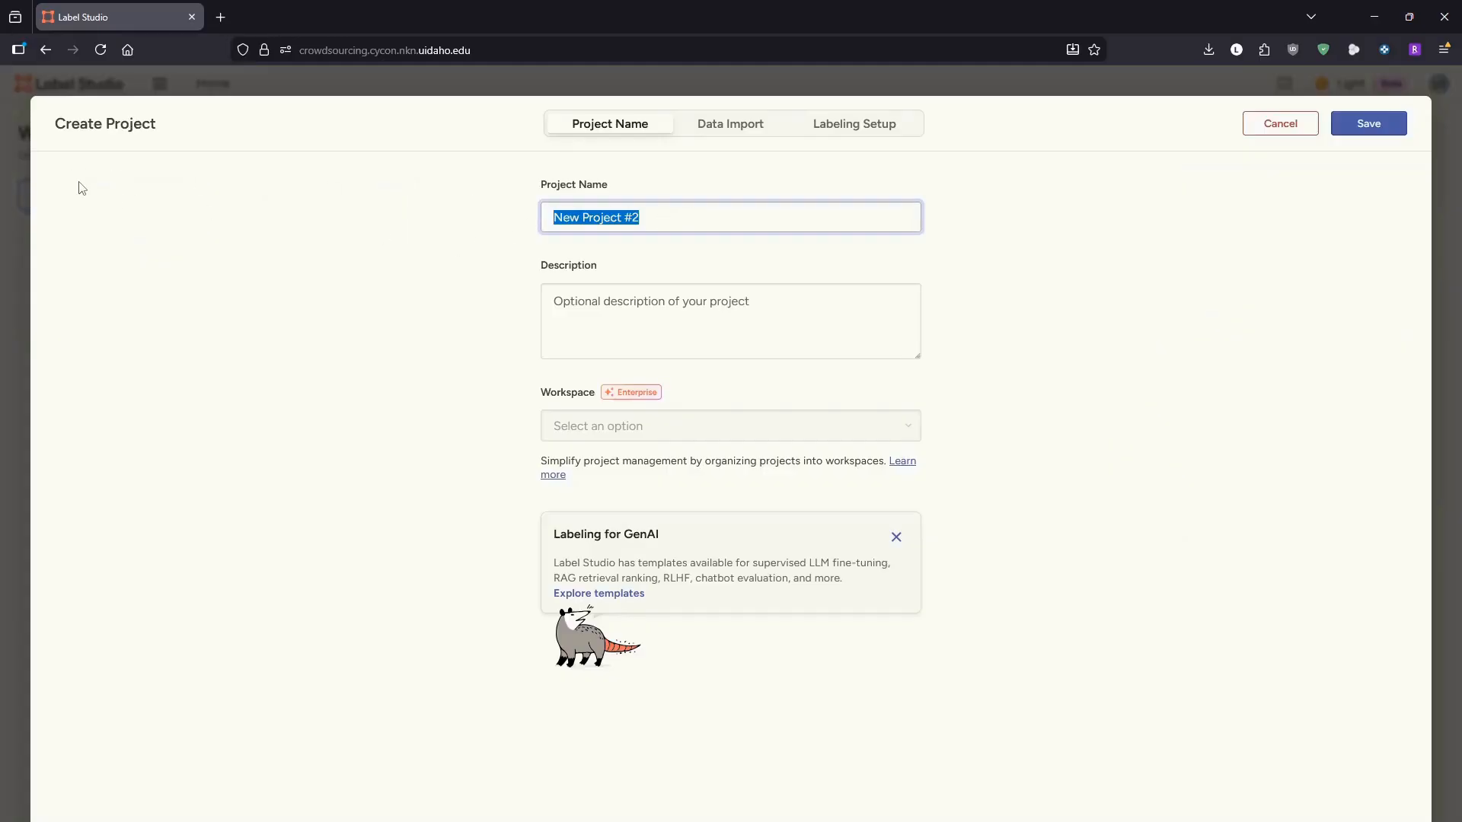
text(Annotation with Masks)
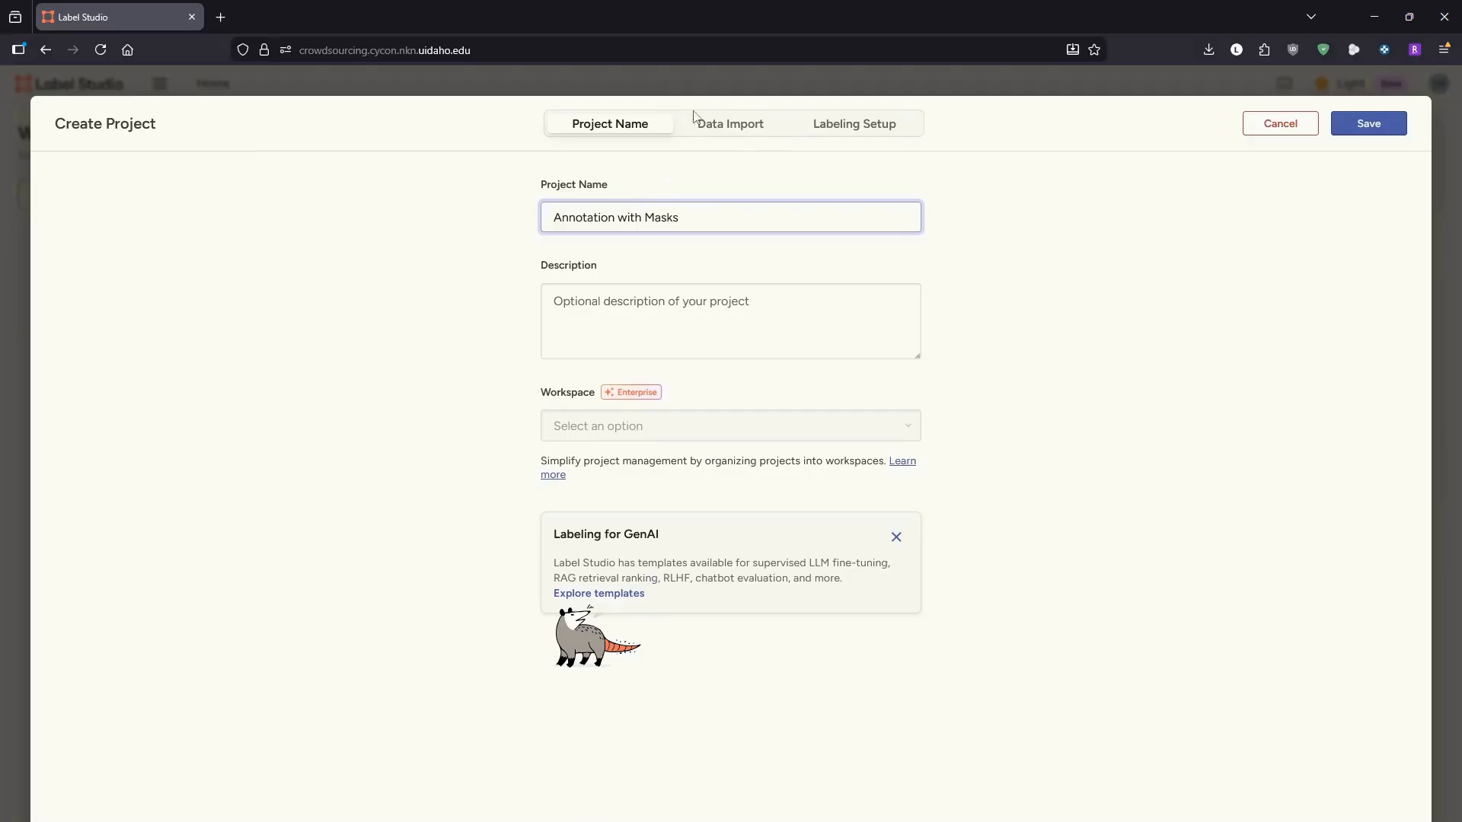
click(814, 135)
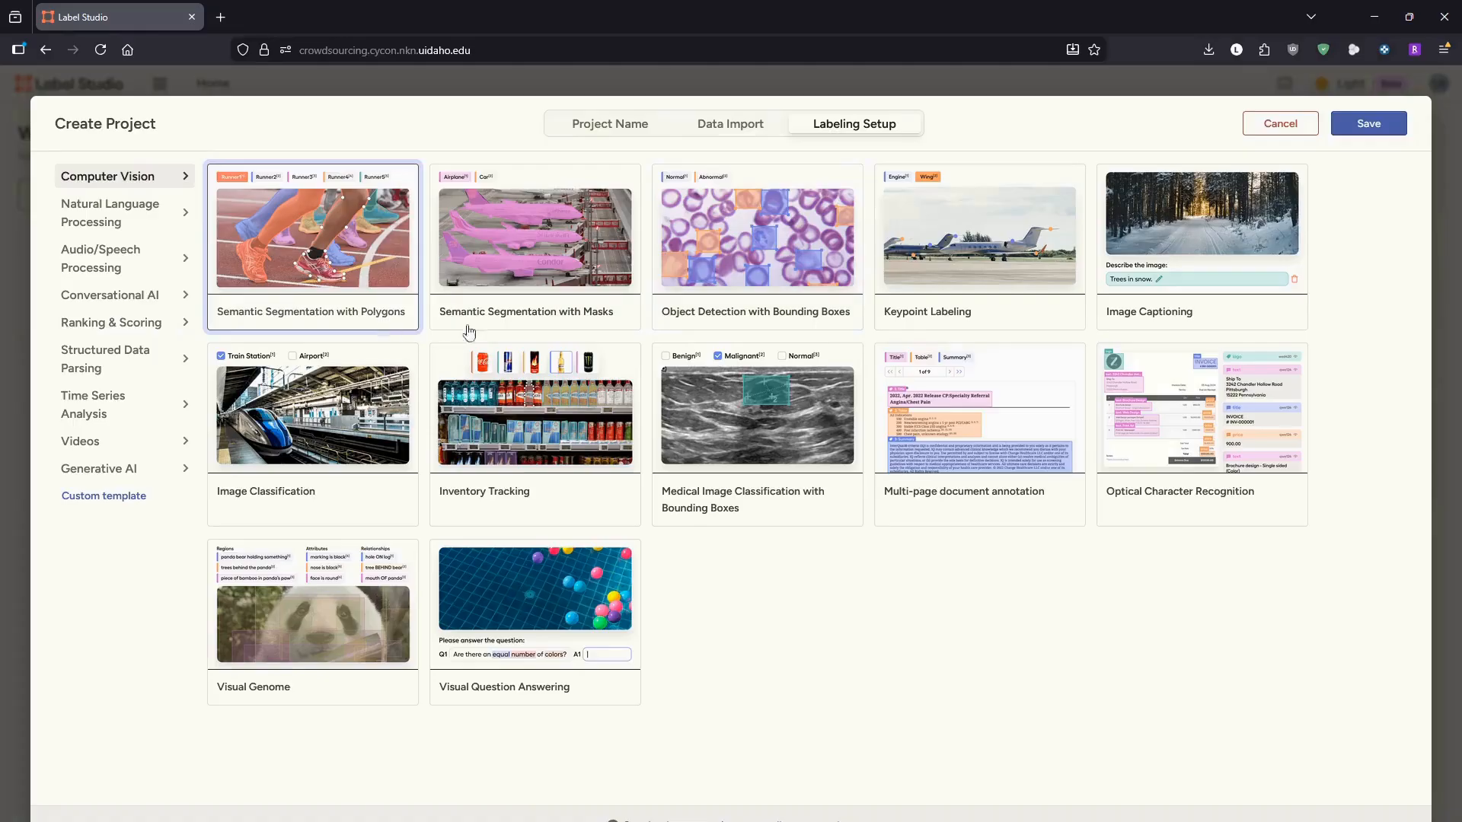
click(551, 282)
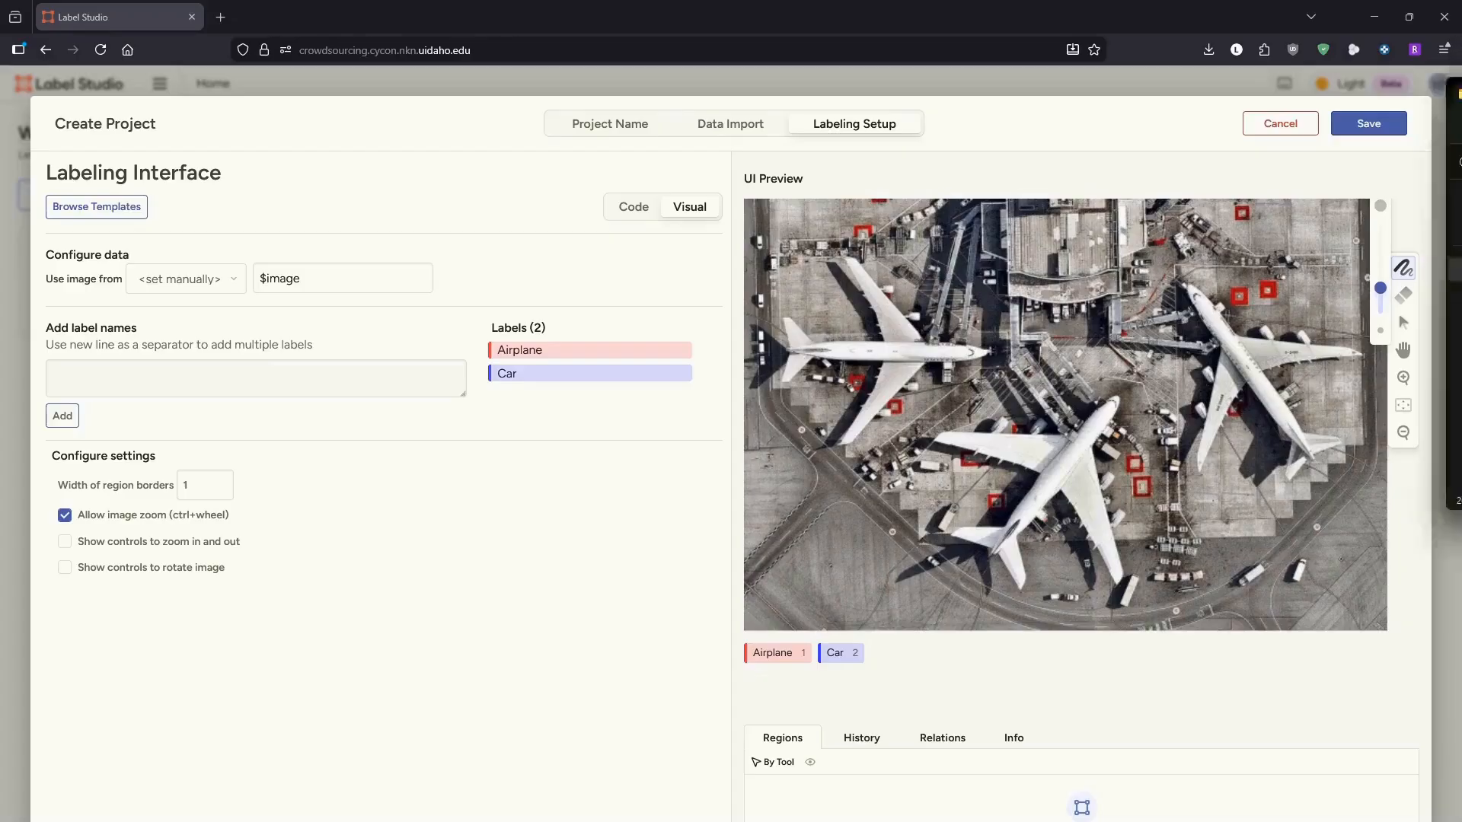
- Switch to File Explorer and view the first few street images in the Segmentation with Masks folder, then return to Label Studio
key(alt+Tab)
double_click(869, 391)
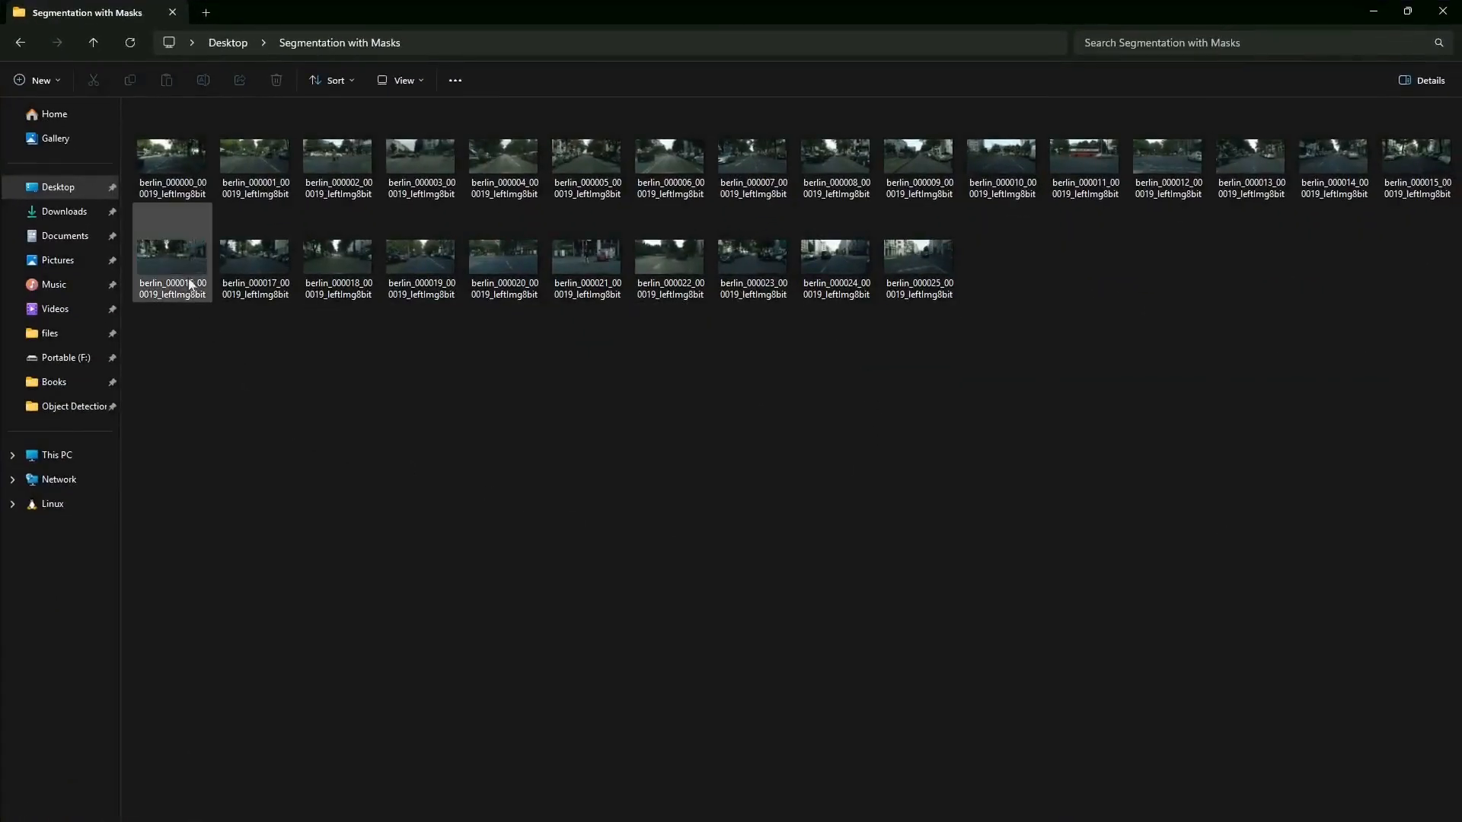
click(194, 166)
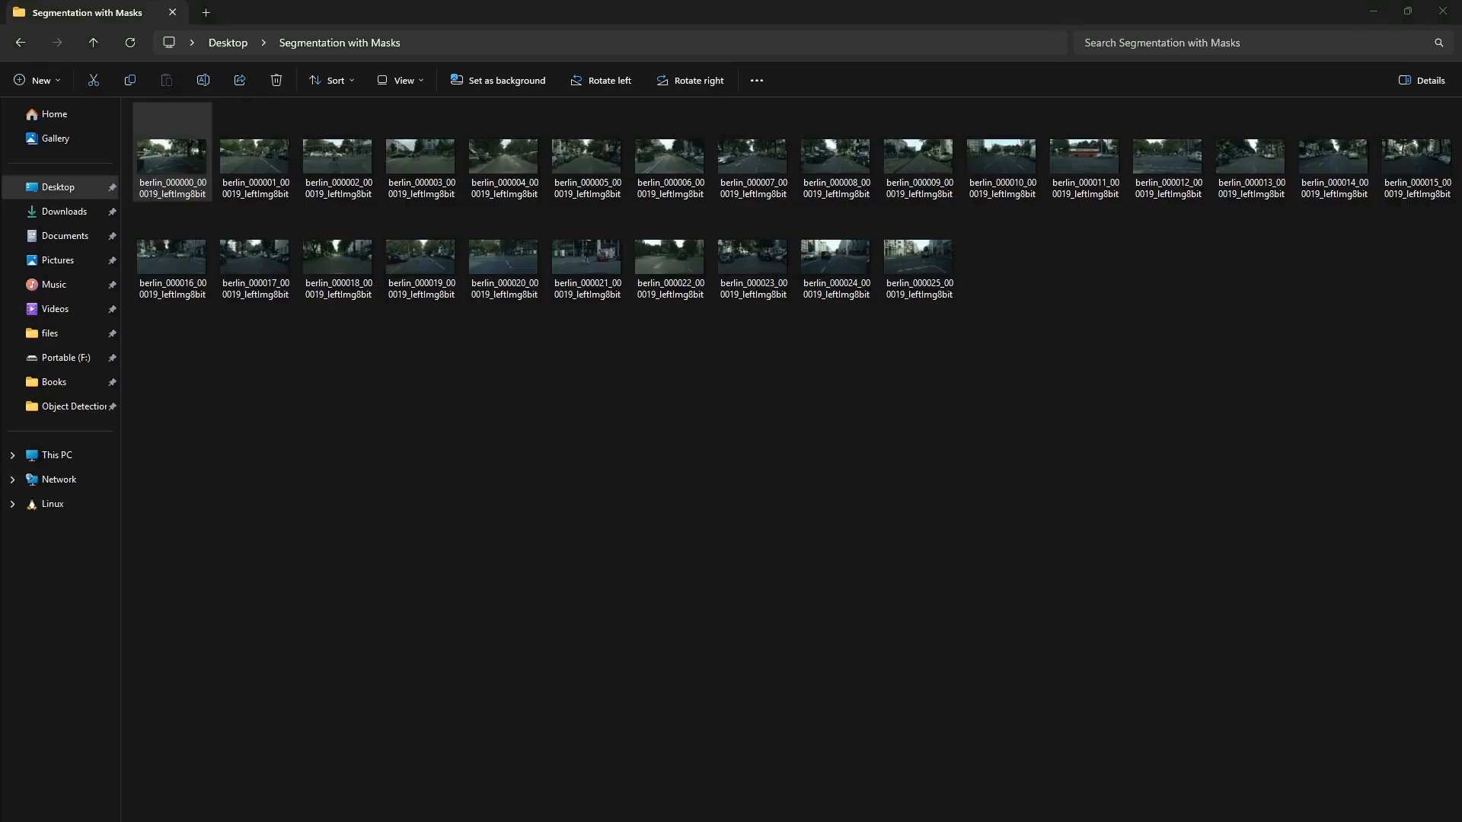
key(Return)
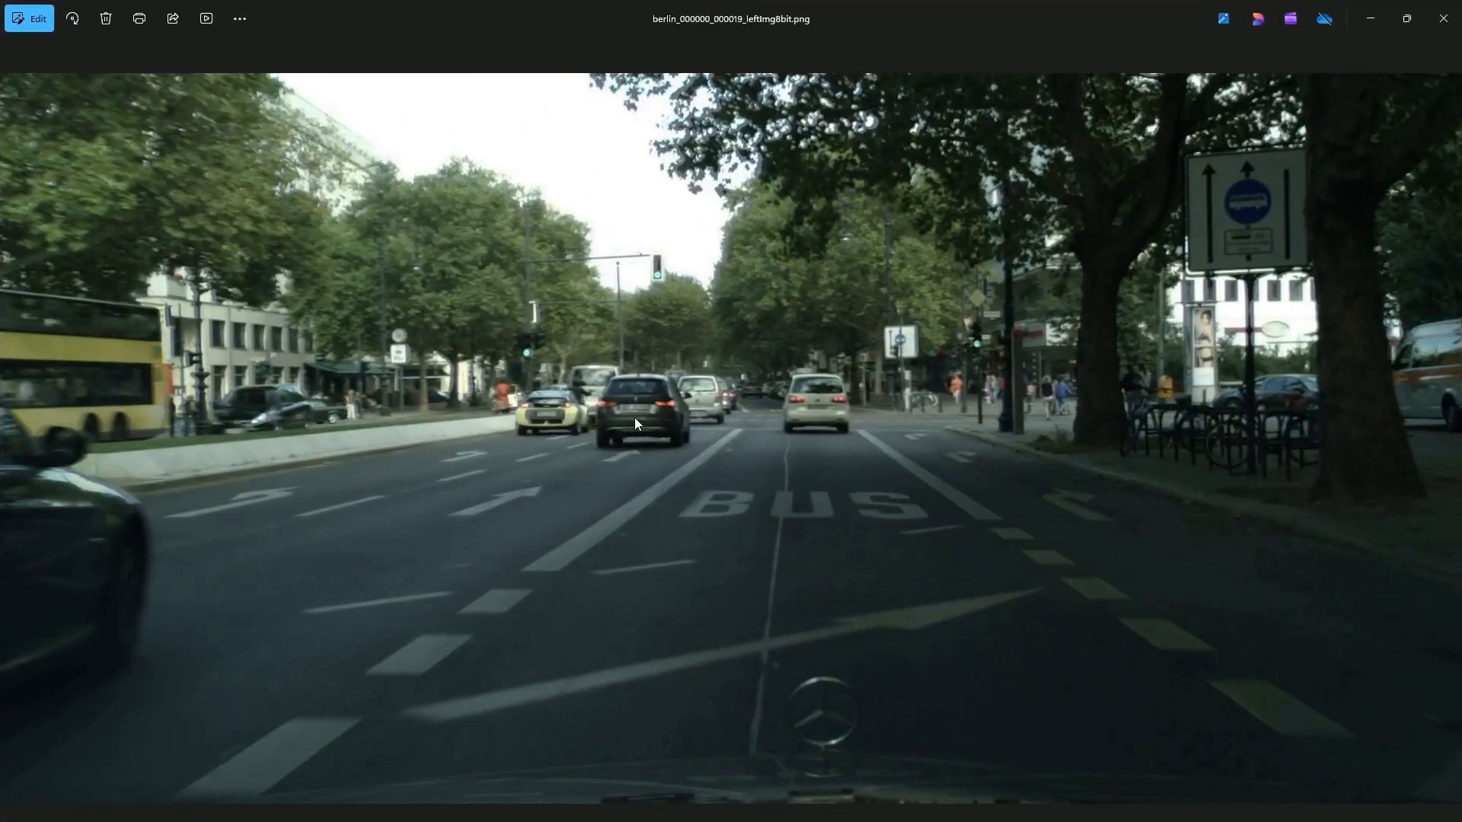
key(Right)
key(Right)
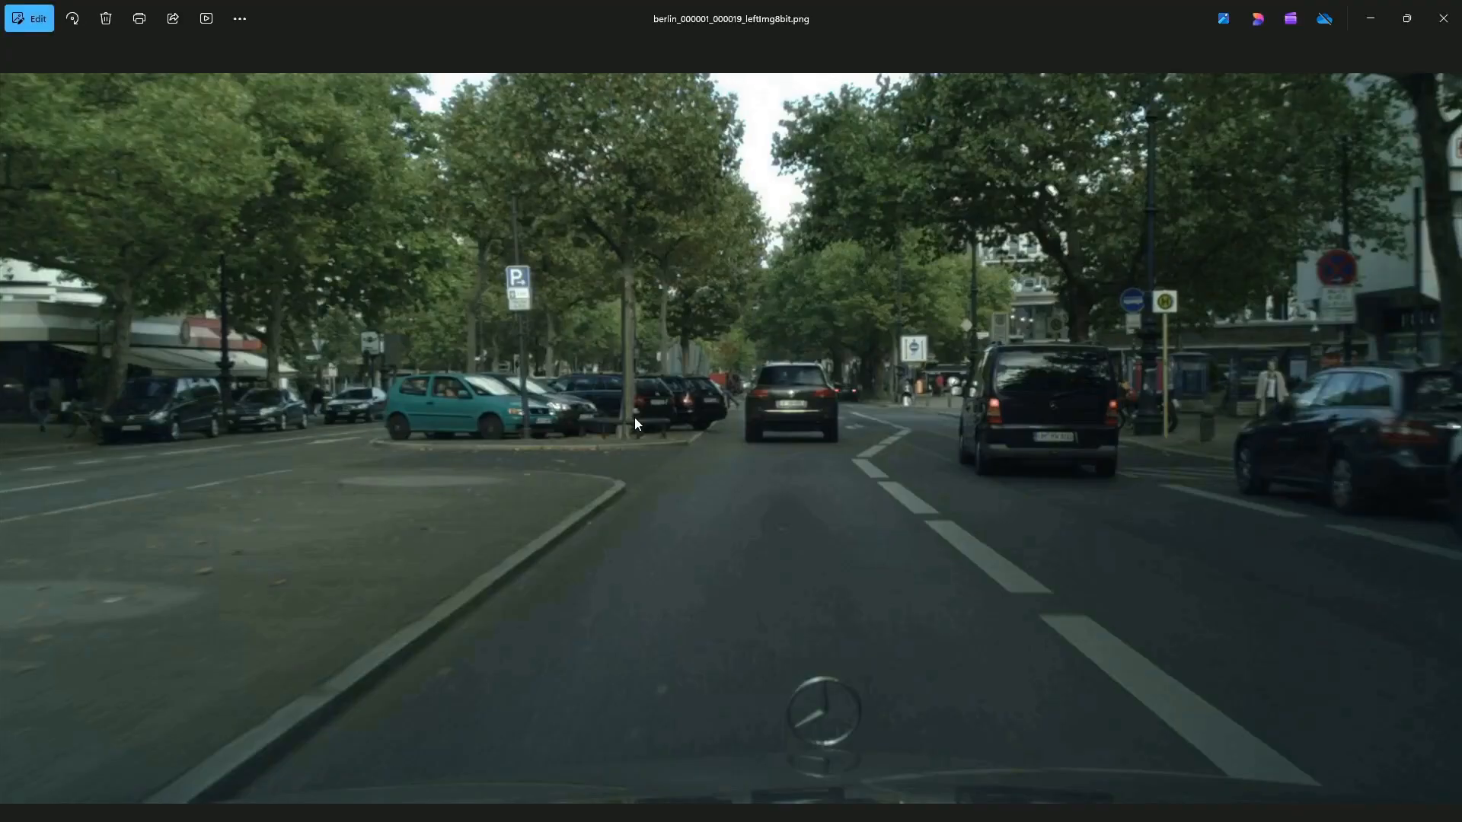
key(Right)
key(Right)
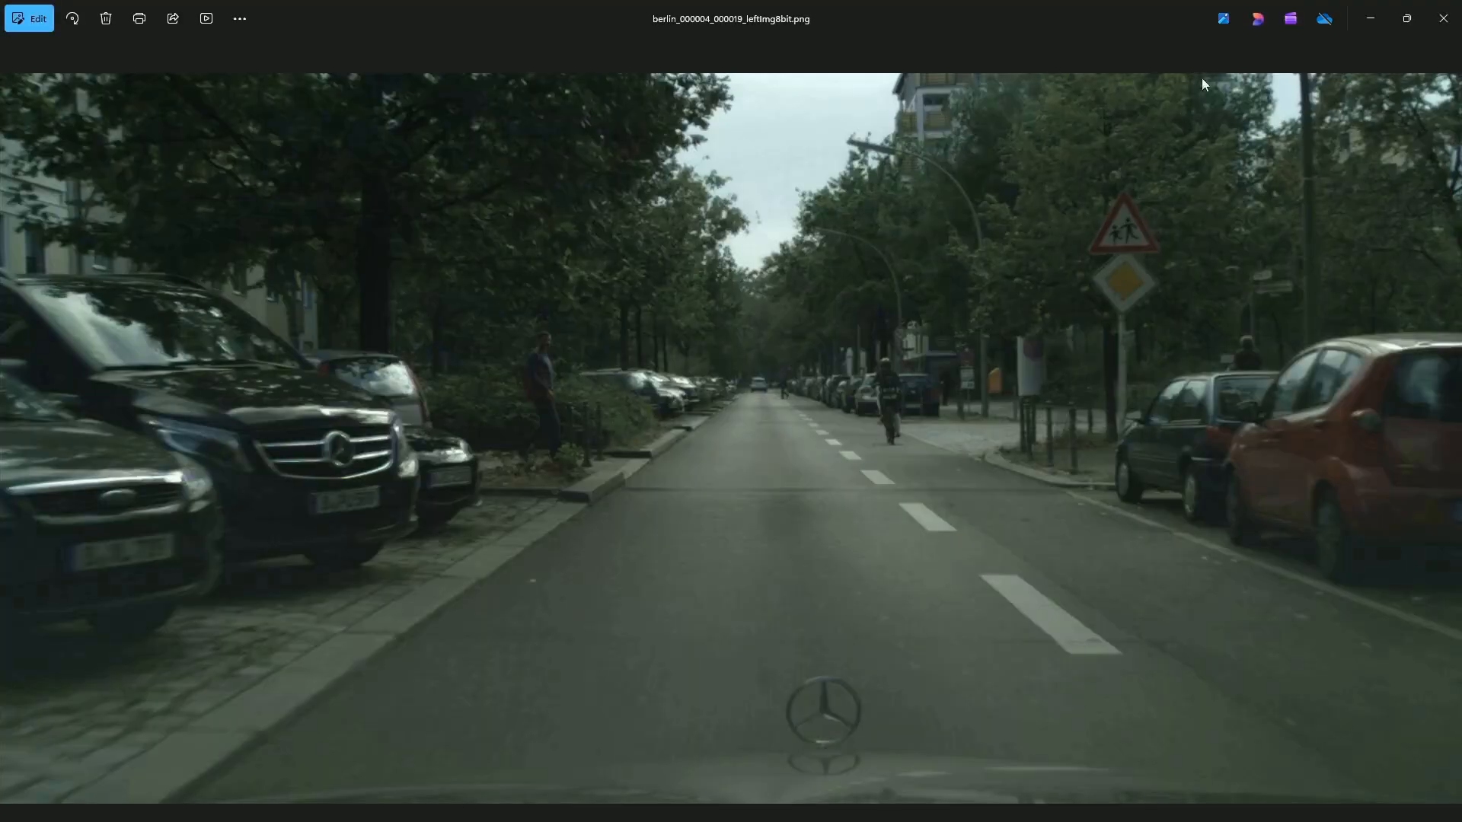
click(1442, 18)
click(1387, 11)
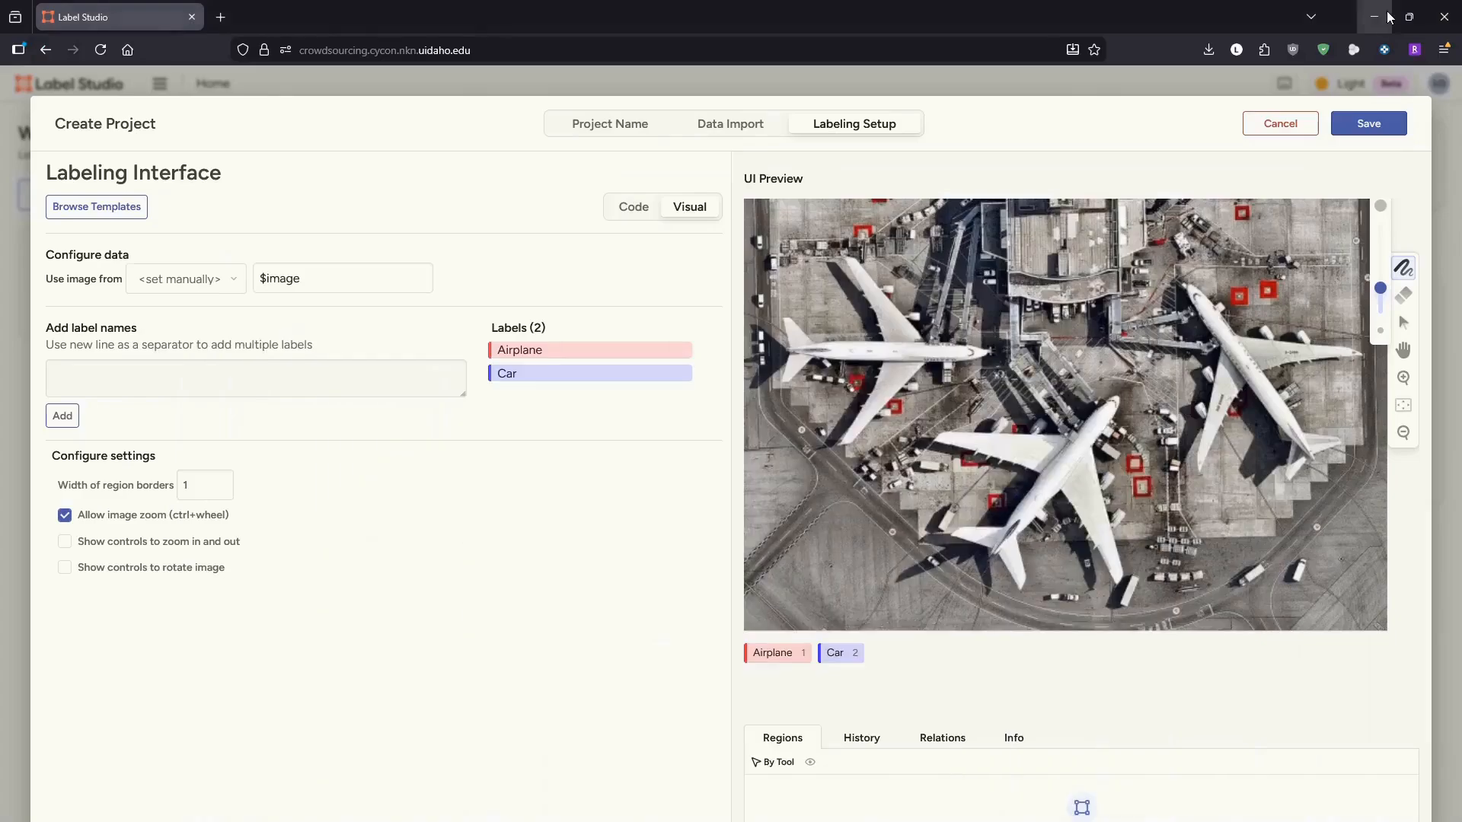
- Replace the Airplane label with a new label "bike", keeping Car, and save the project
mouse_move(574, 353)
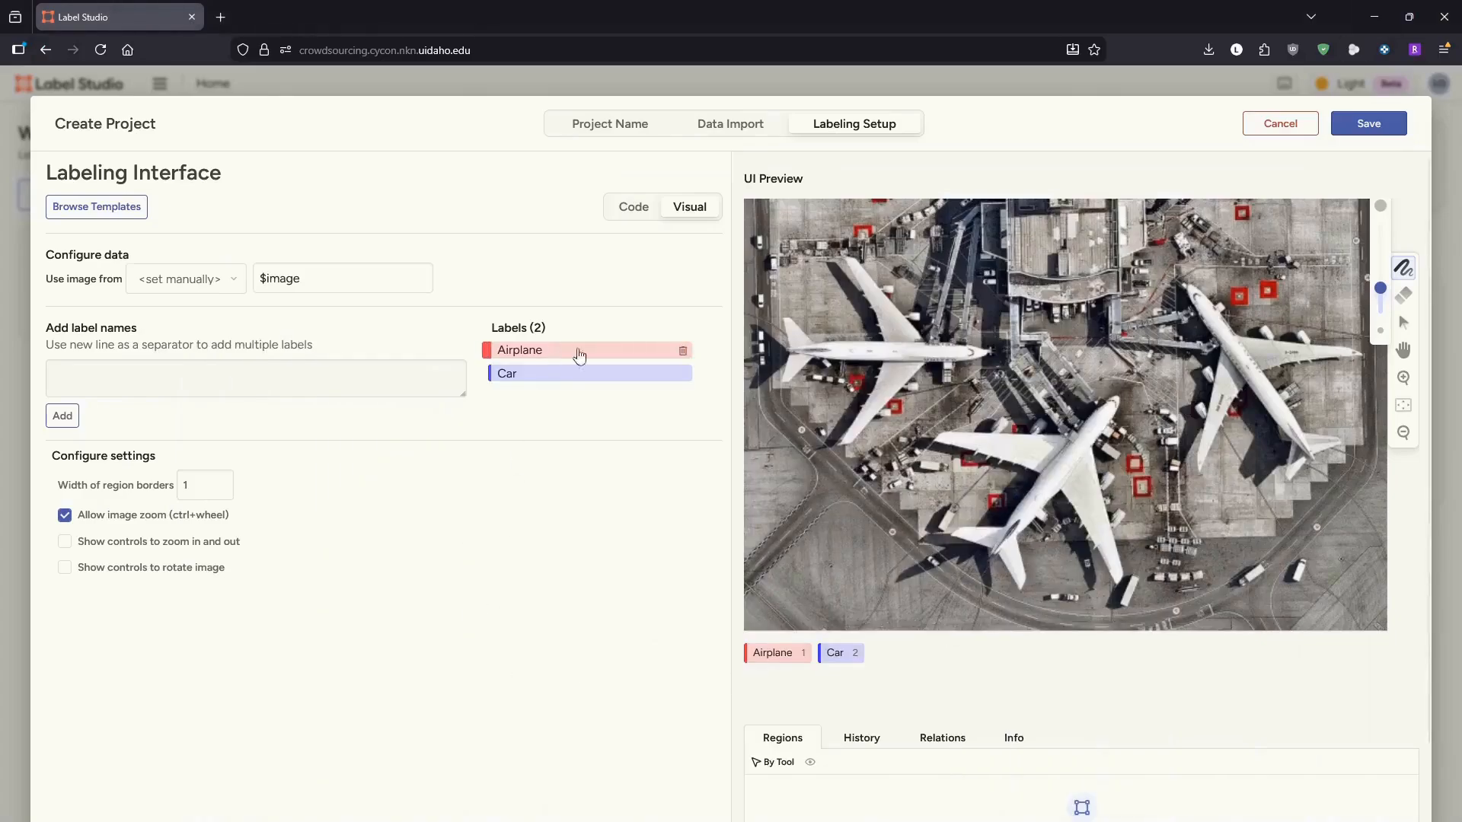
click(683, 353)
click(217, 377)
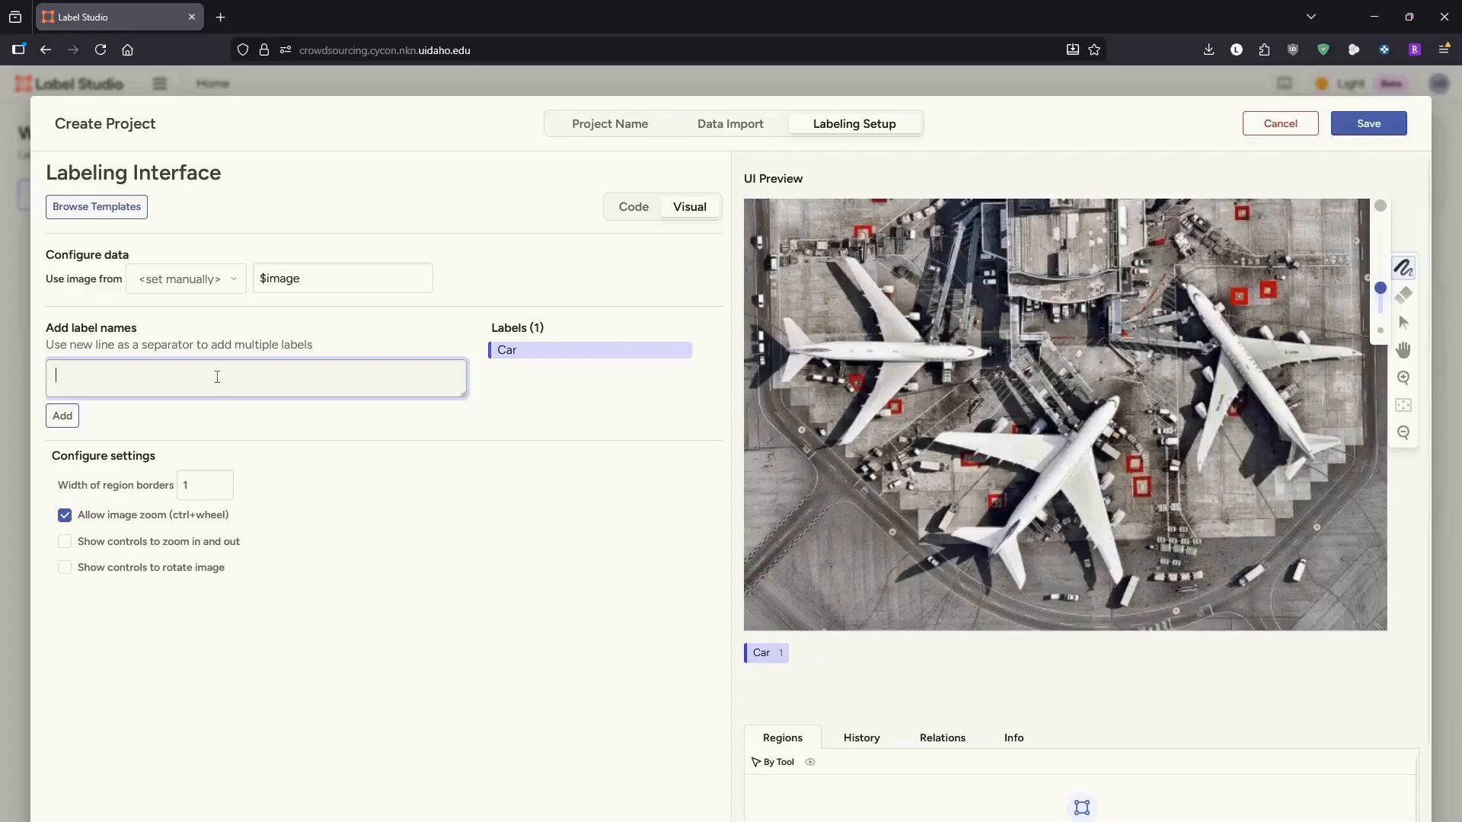
text(bike)
key(Return)
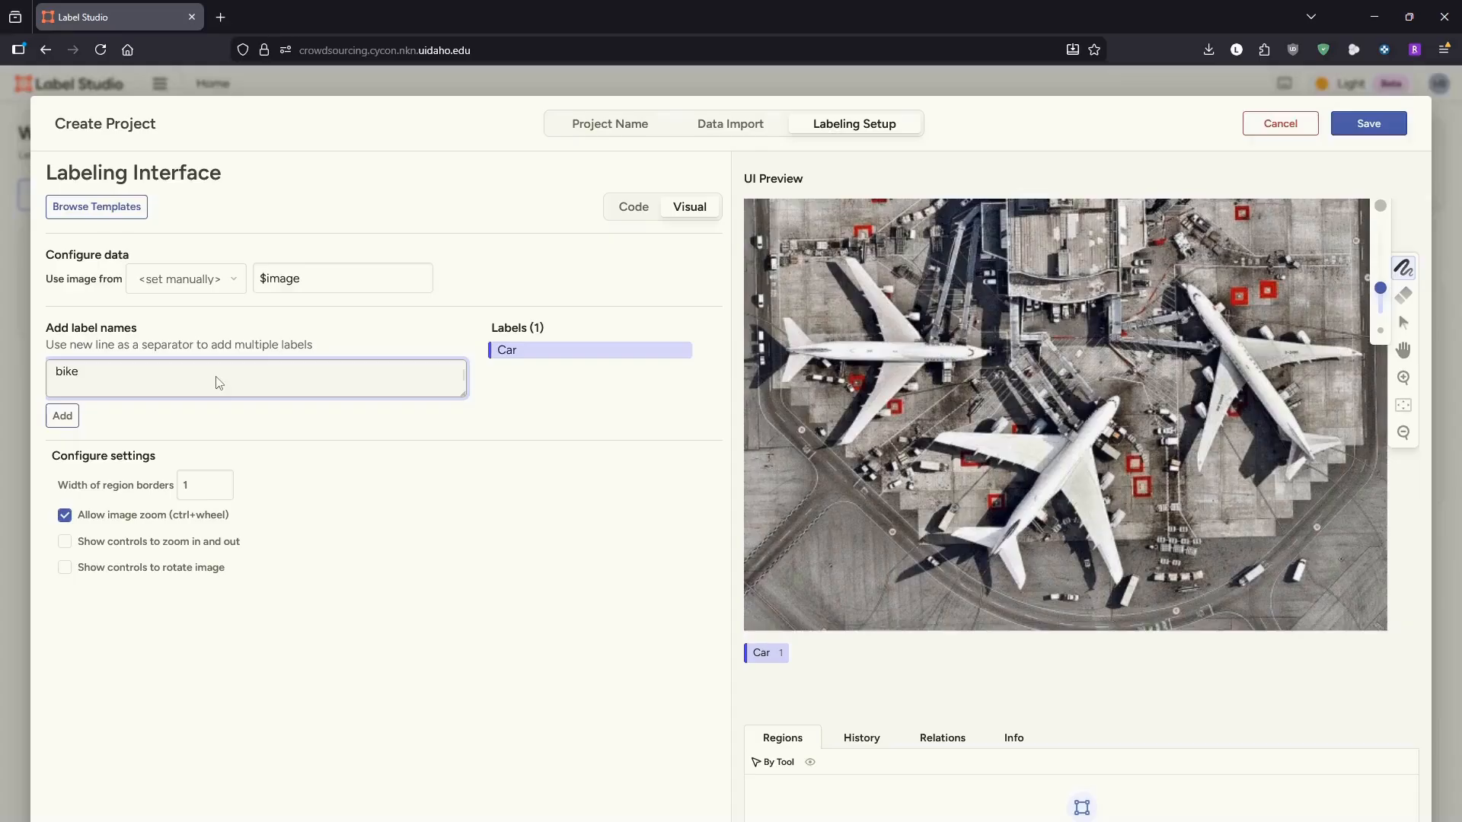
key(BackSpace)
click(63, 416)
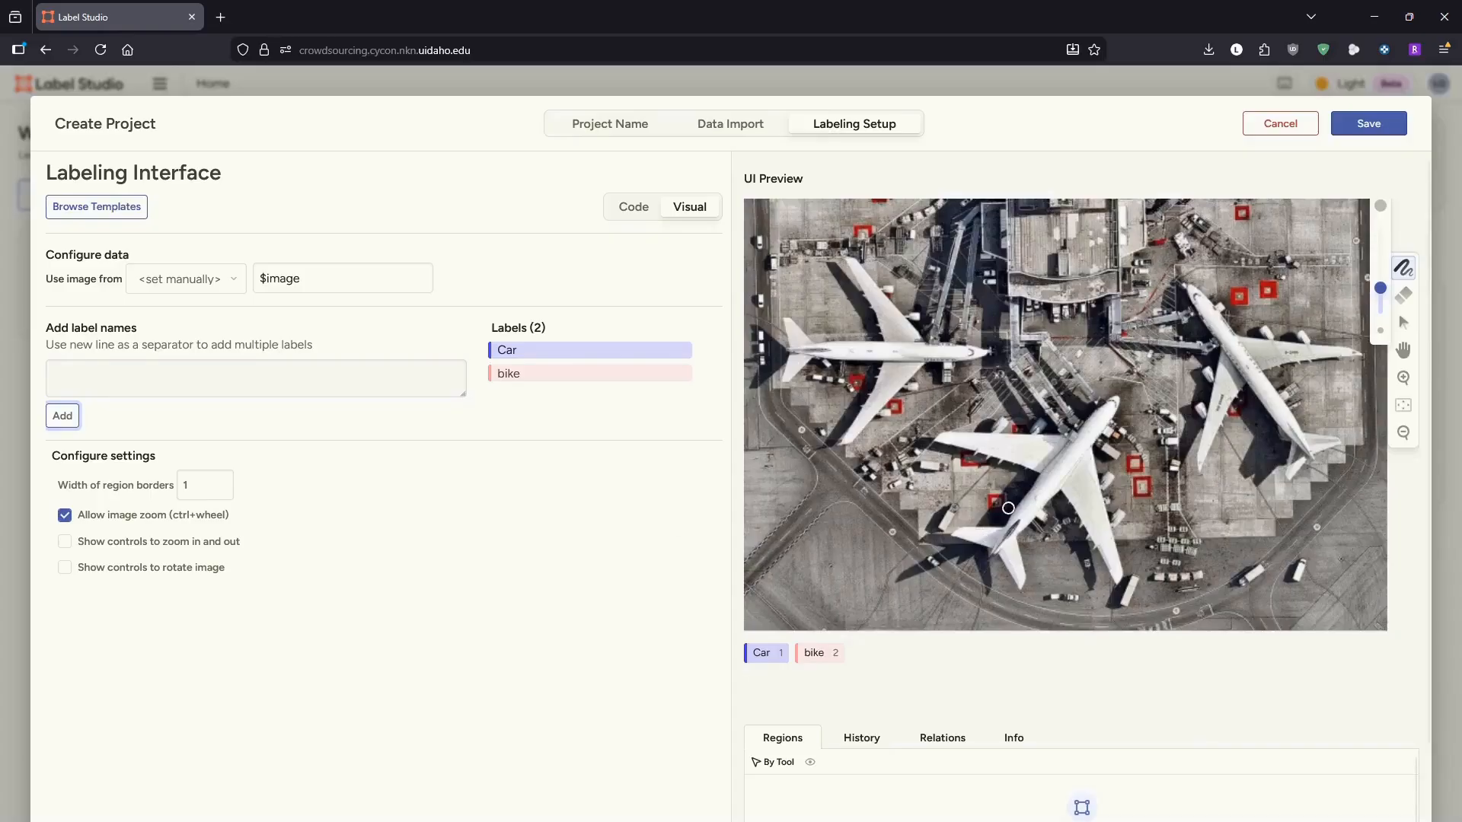
scroll(1092, 411, down, 2)
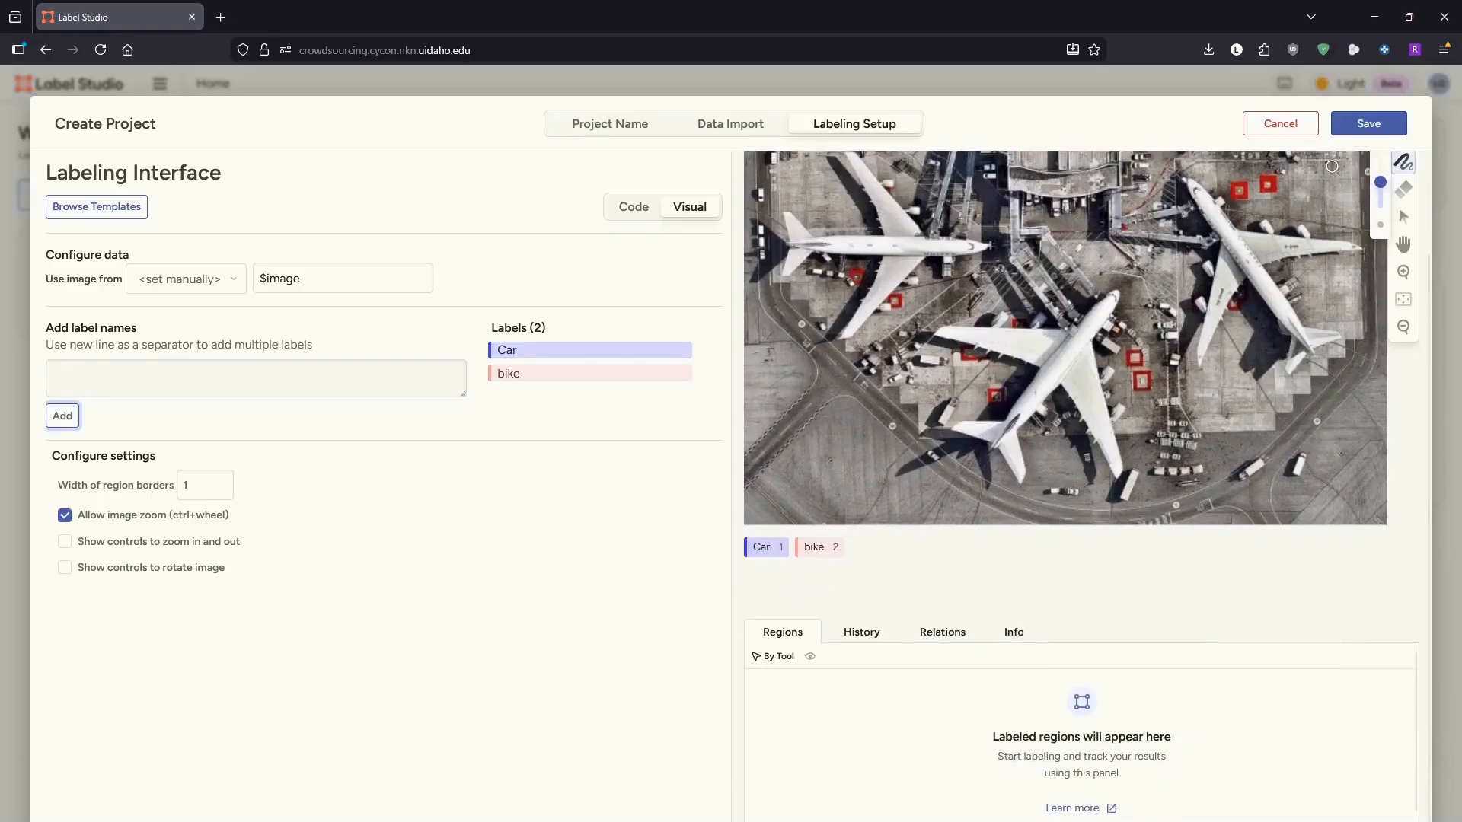
click(1368, 123)
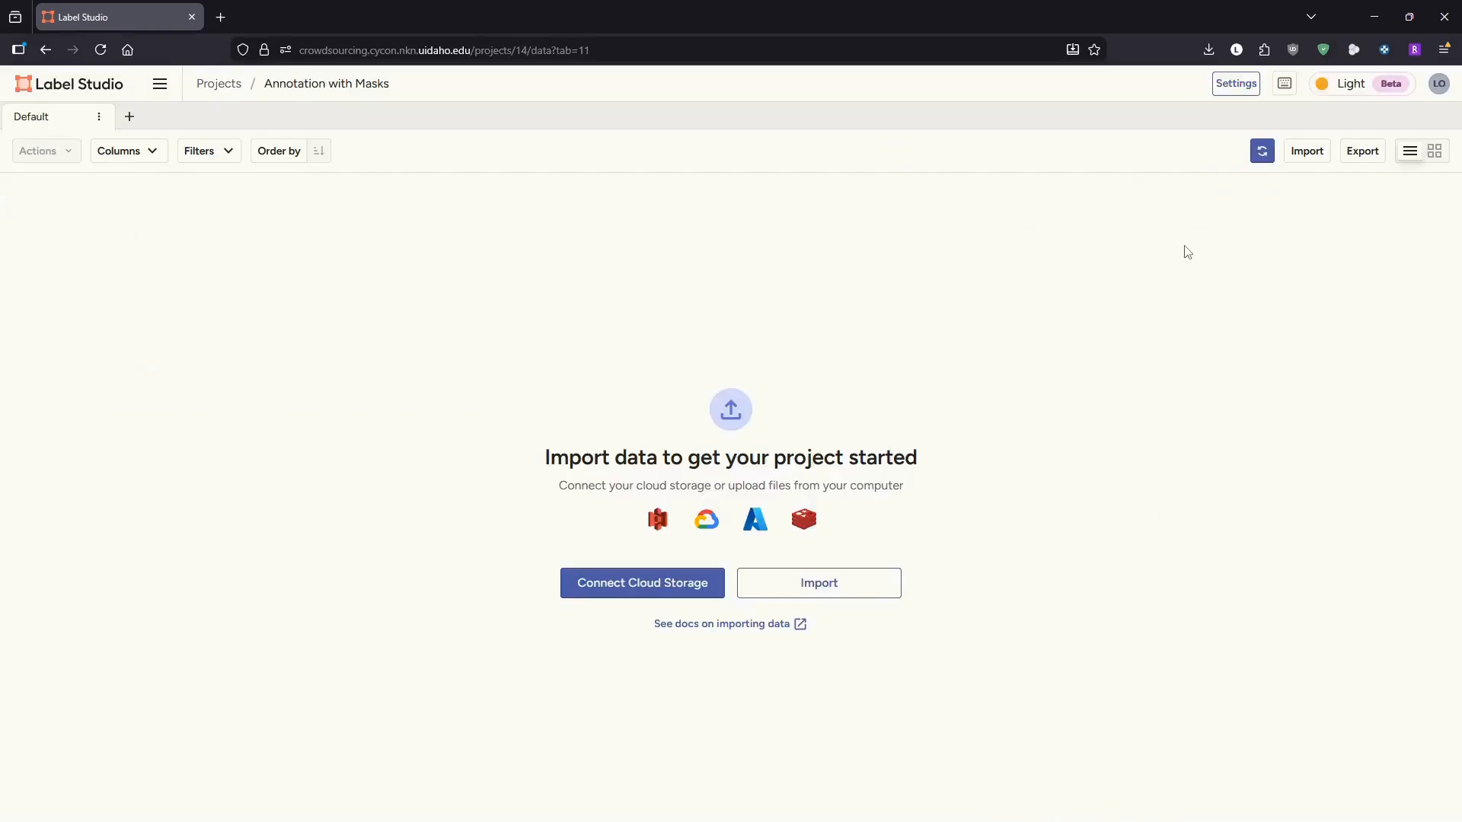
- Import all the Berlin street images from the Segmentation with Masks folder on the Desktop into the project
click(837, 590)
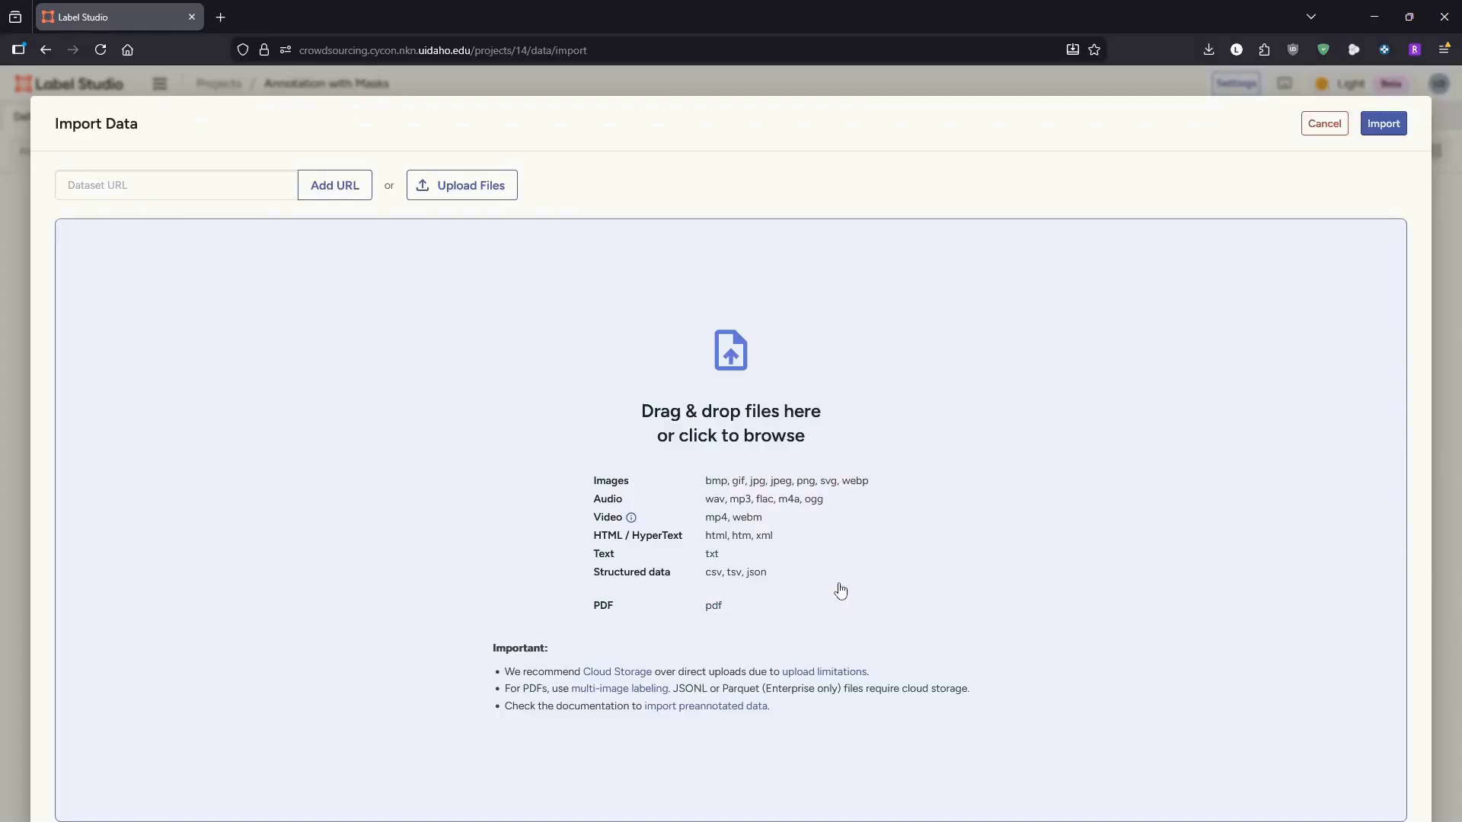
click(746, 436)
double_click(288, 179)
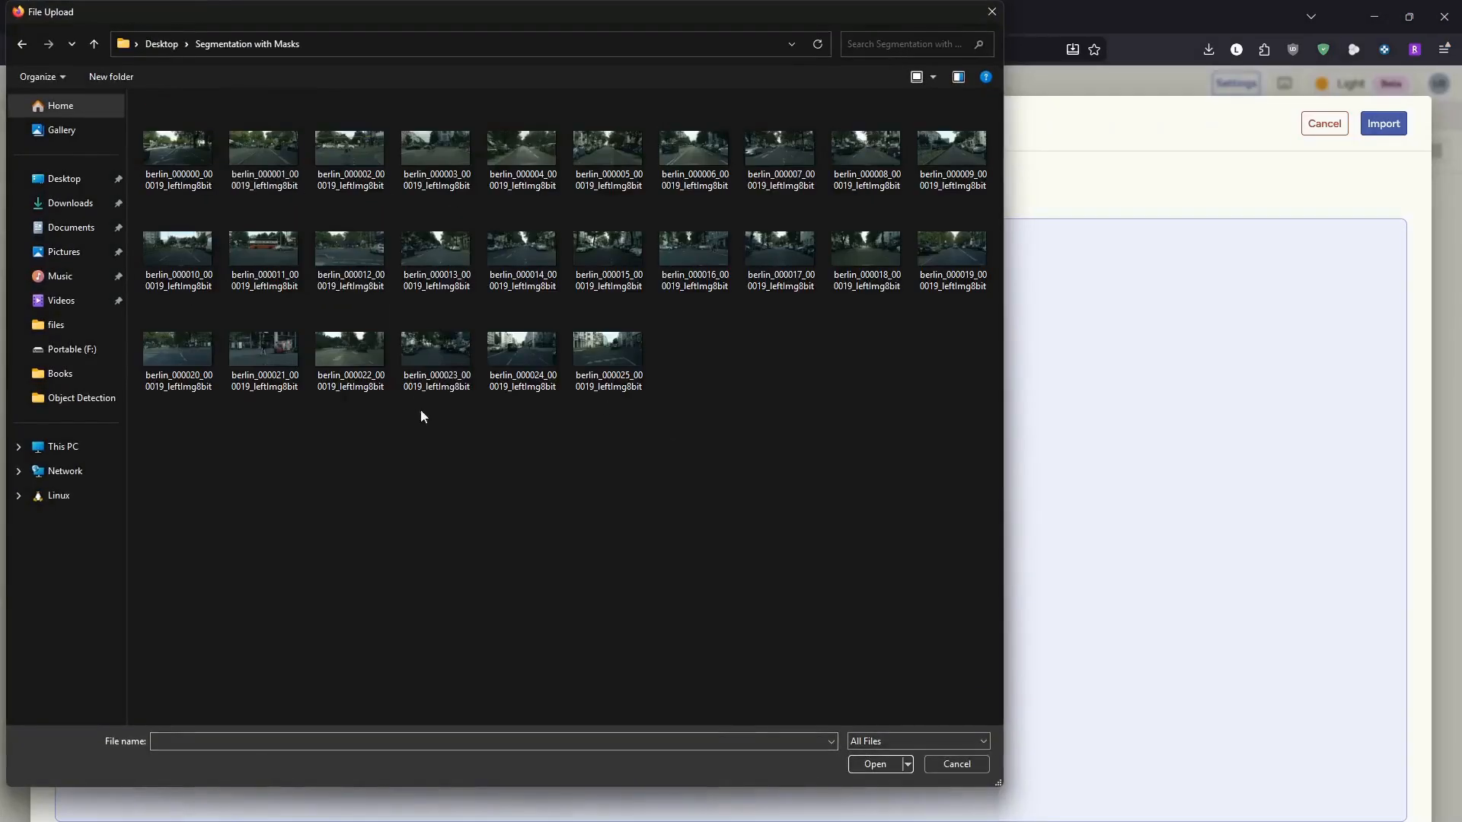
key(ctrl+a)
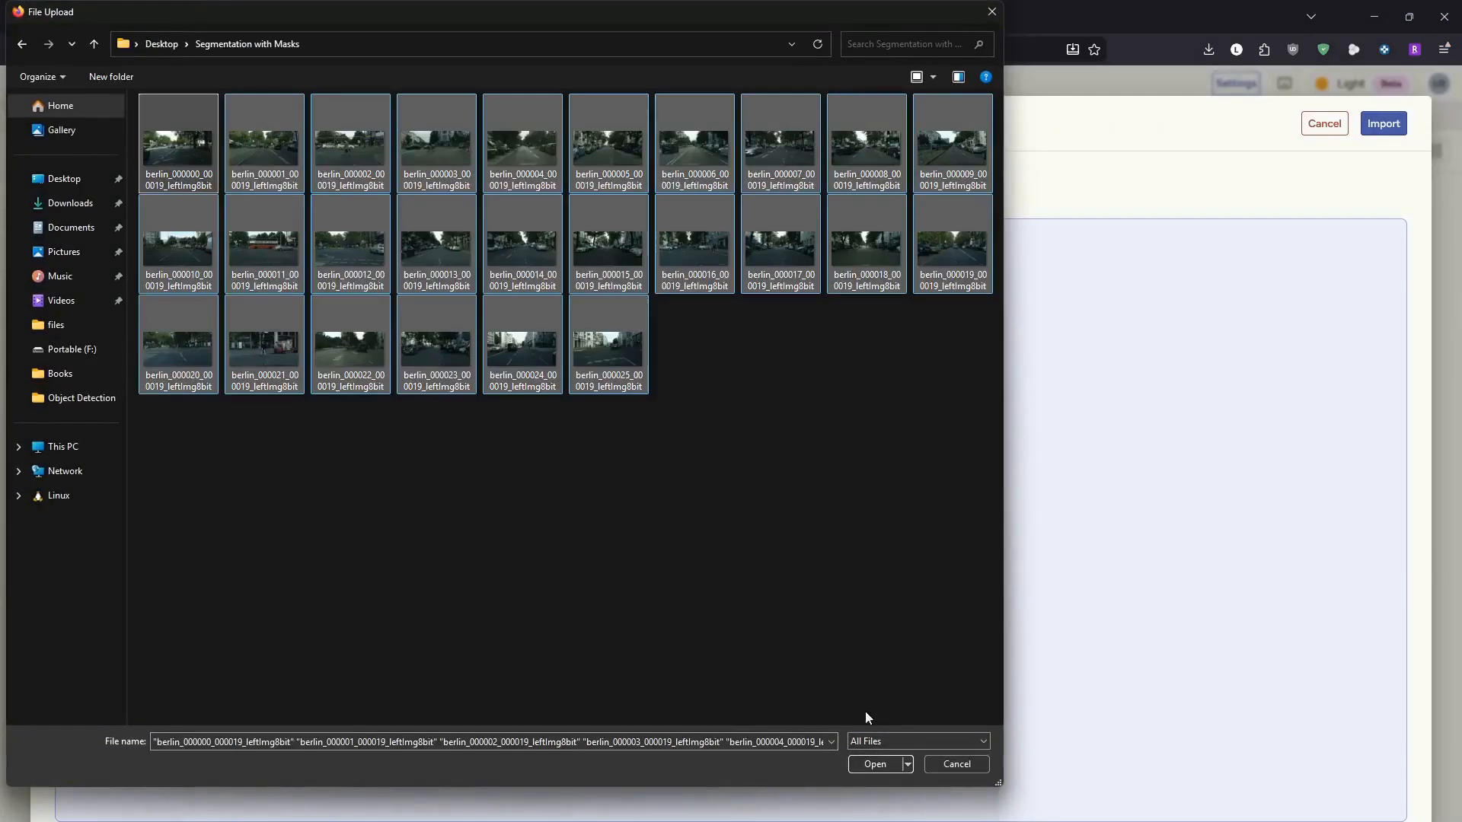
click(874, 764)
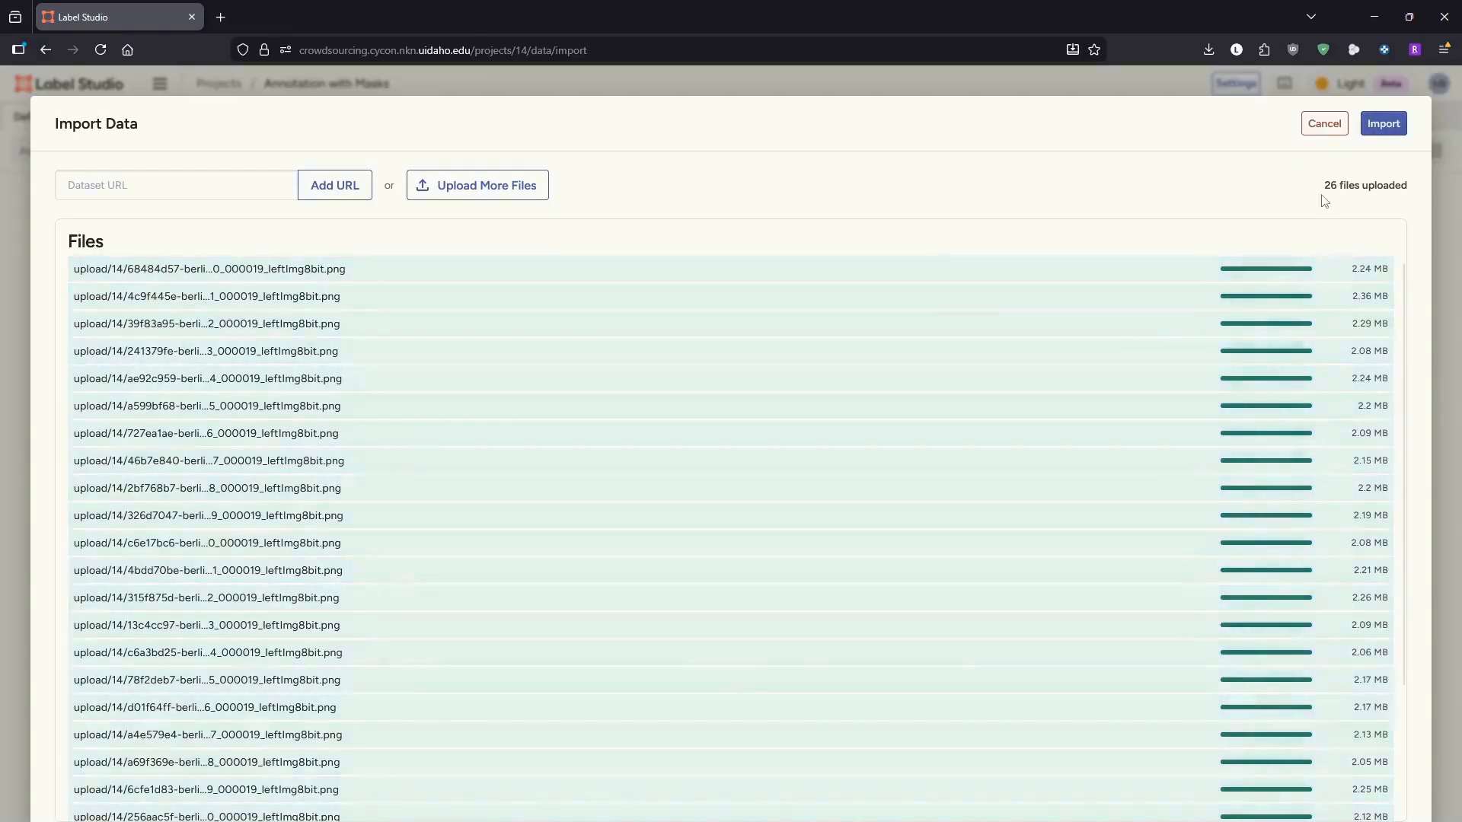
scroll(1253, 487, down, 3)
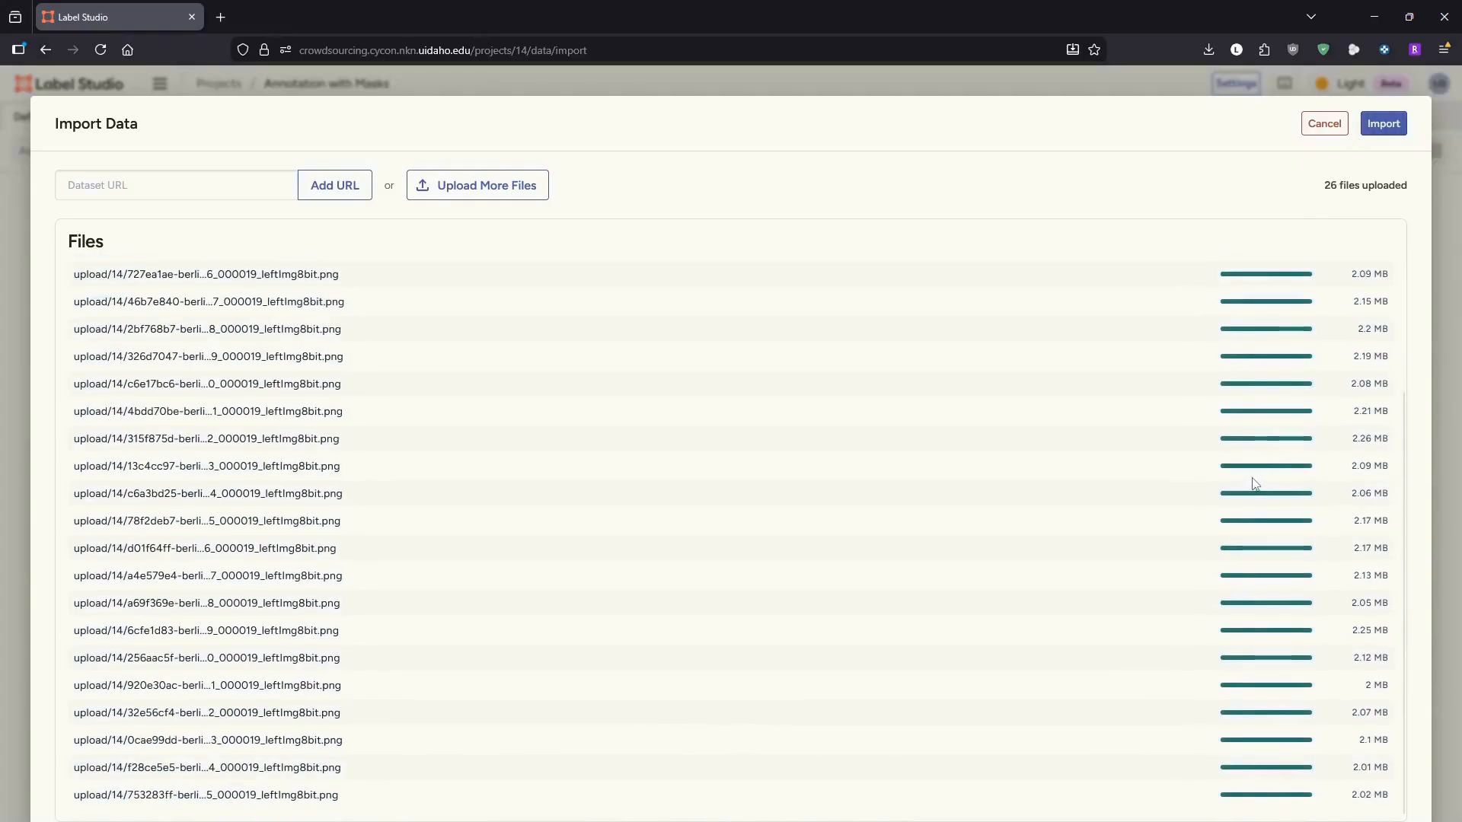
click(1383, 124)
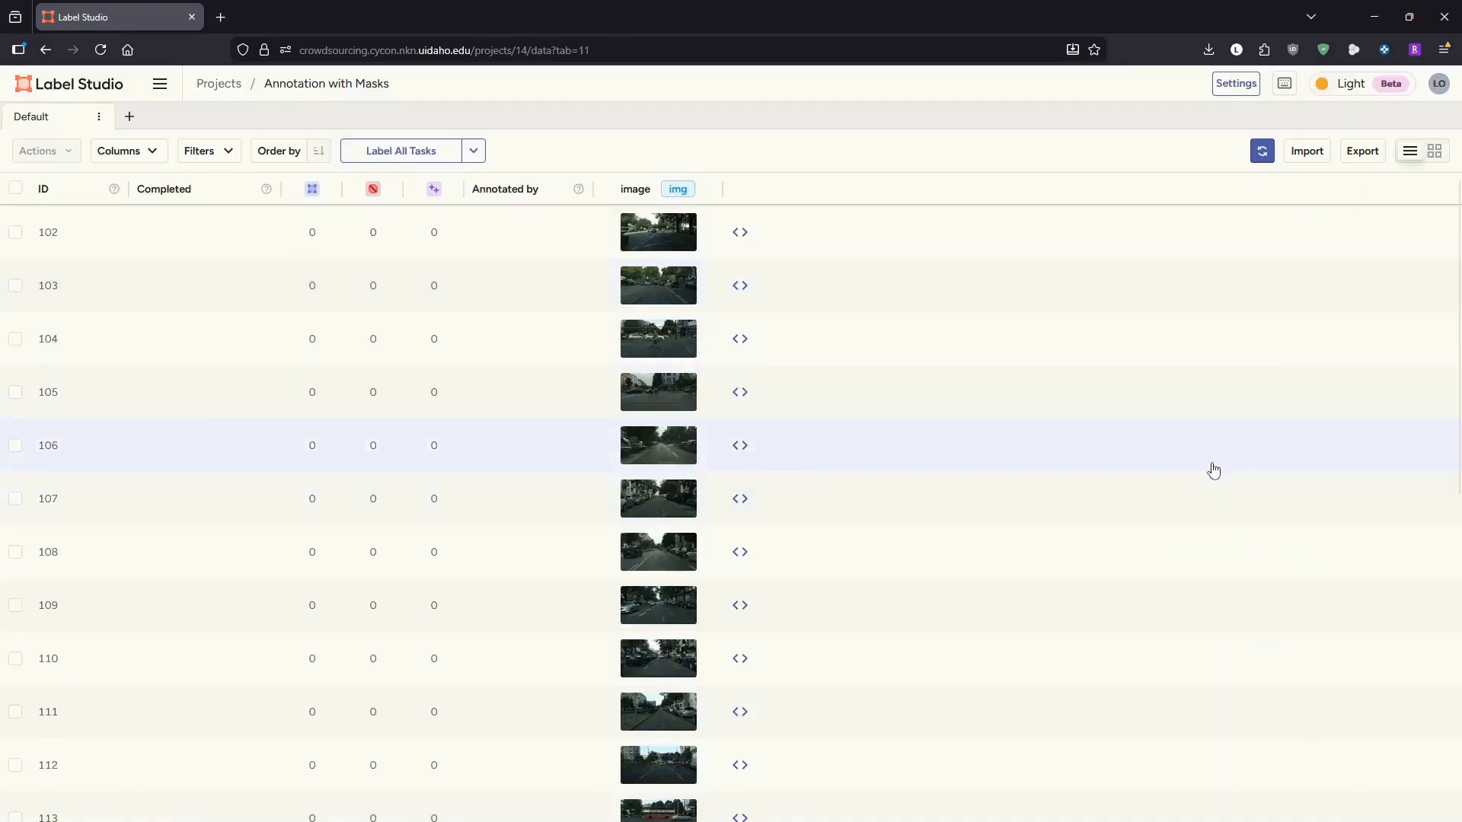
- Open the first task, 102, for labeling and adjust the brush to a medium size
scroll(1211, 465, down, 4)
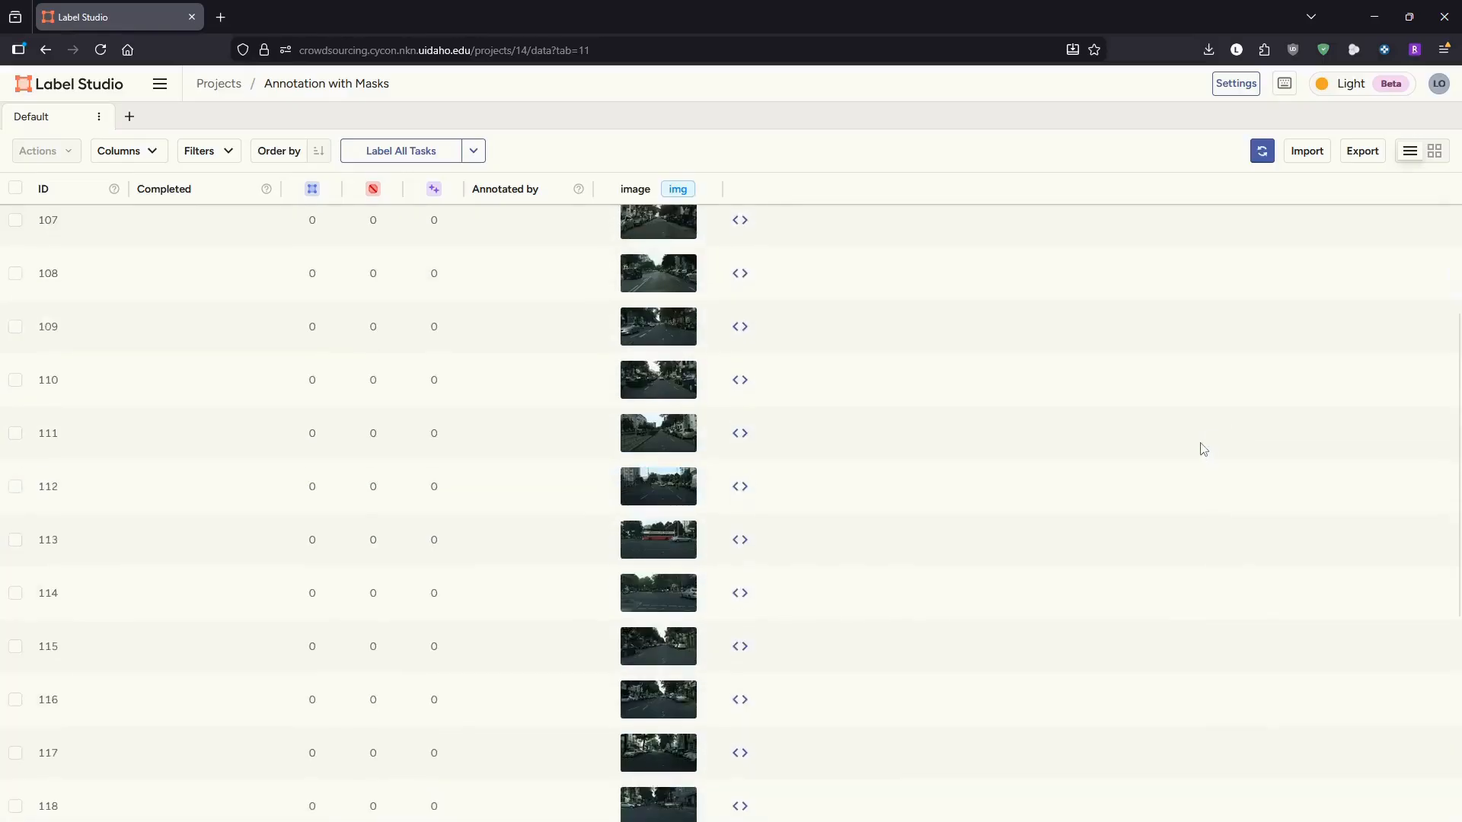
scroll(1195, 449, up, 4)
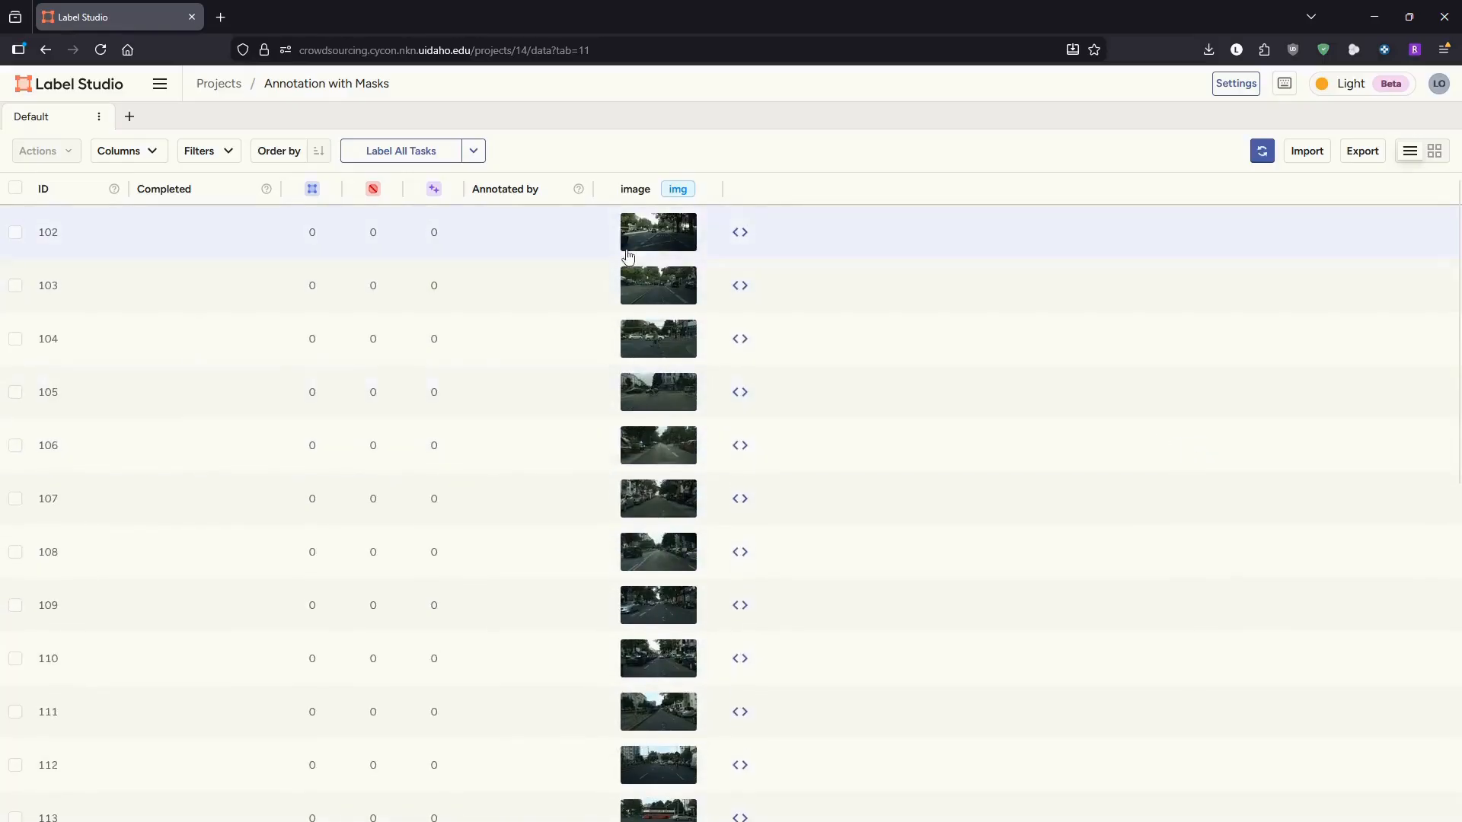
click(653, 247)
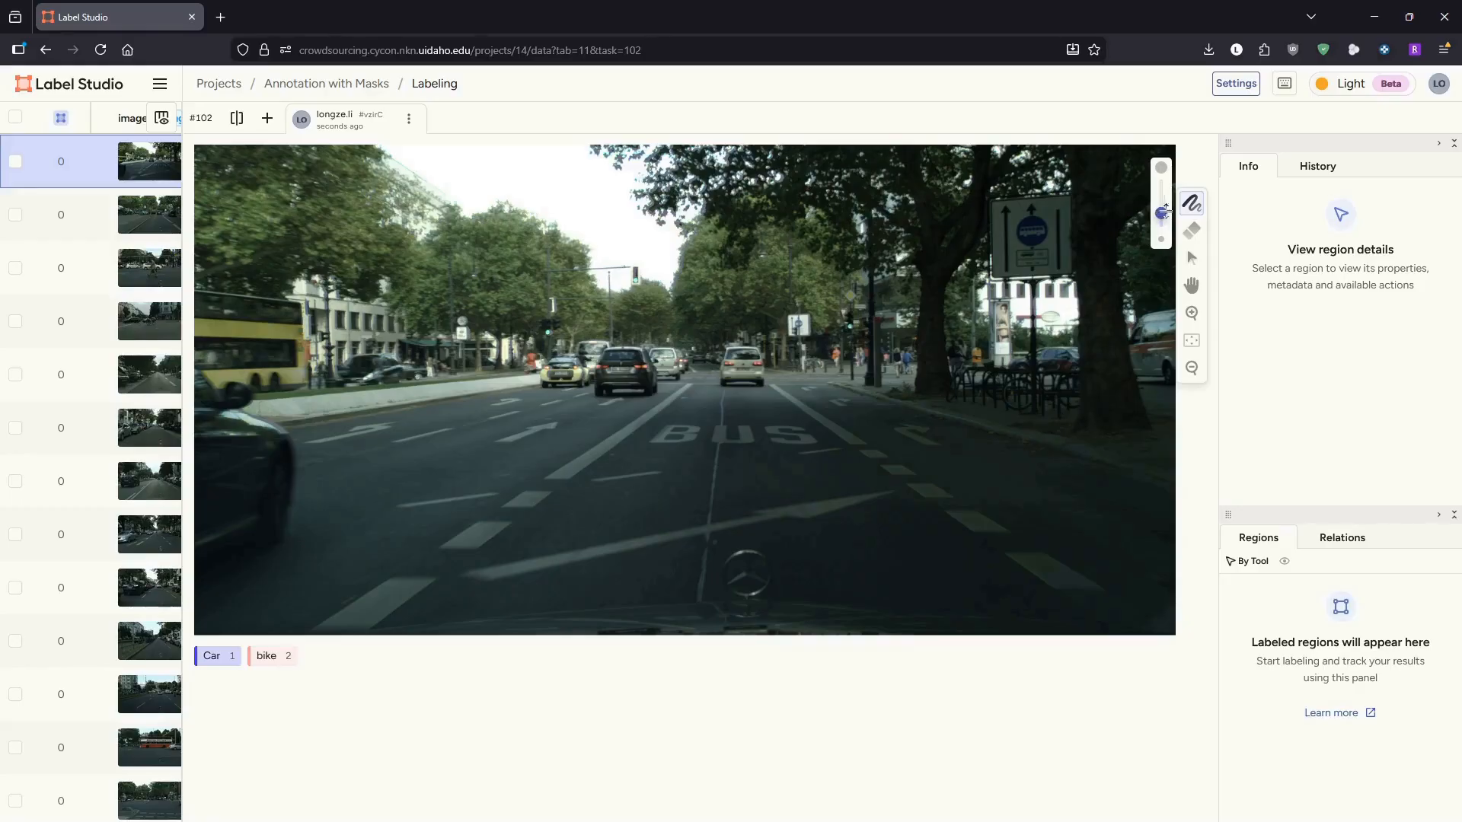
mouse_move(1161, 213)
mouse_down()
mouse_move(1160, 192)
mouse_move(1165, 244)
mouse_up()
drag(1161, 227, 1161, 187)
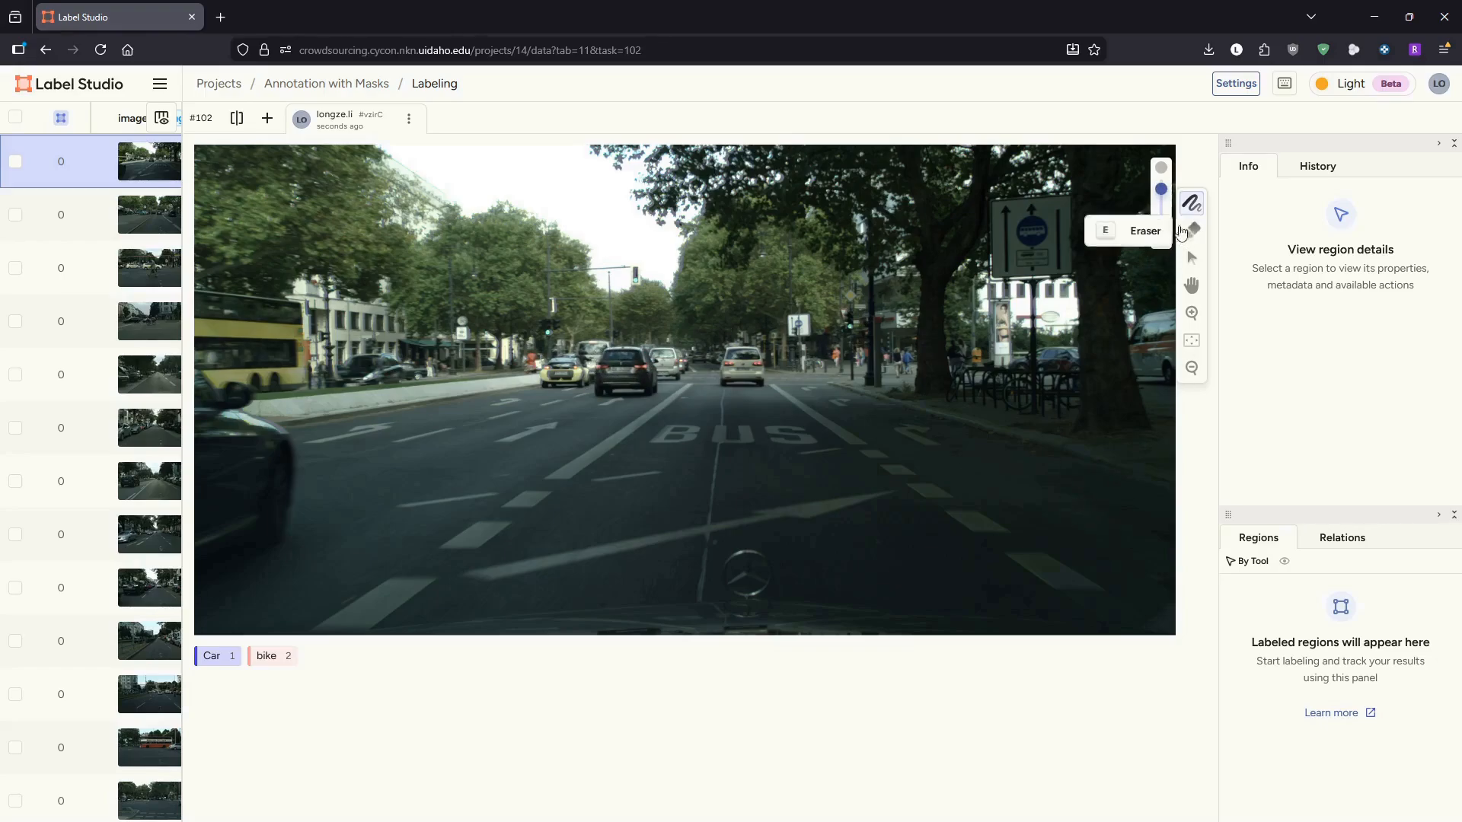
drag(1161, 189, 1161, 204)
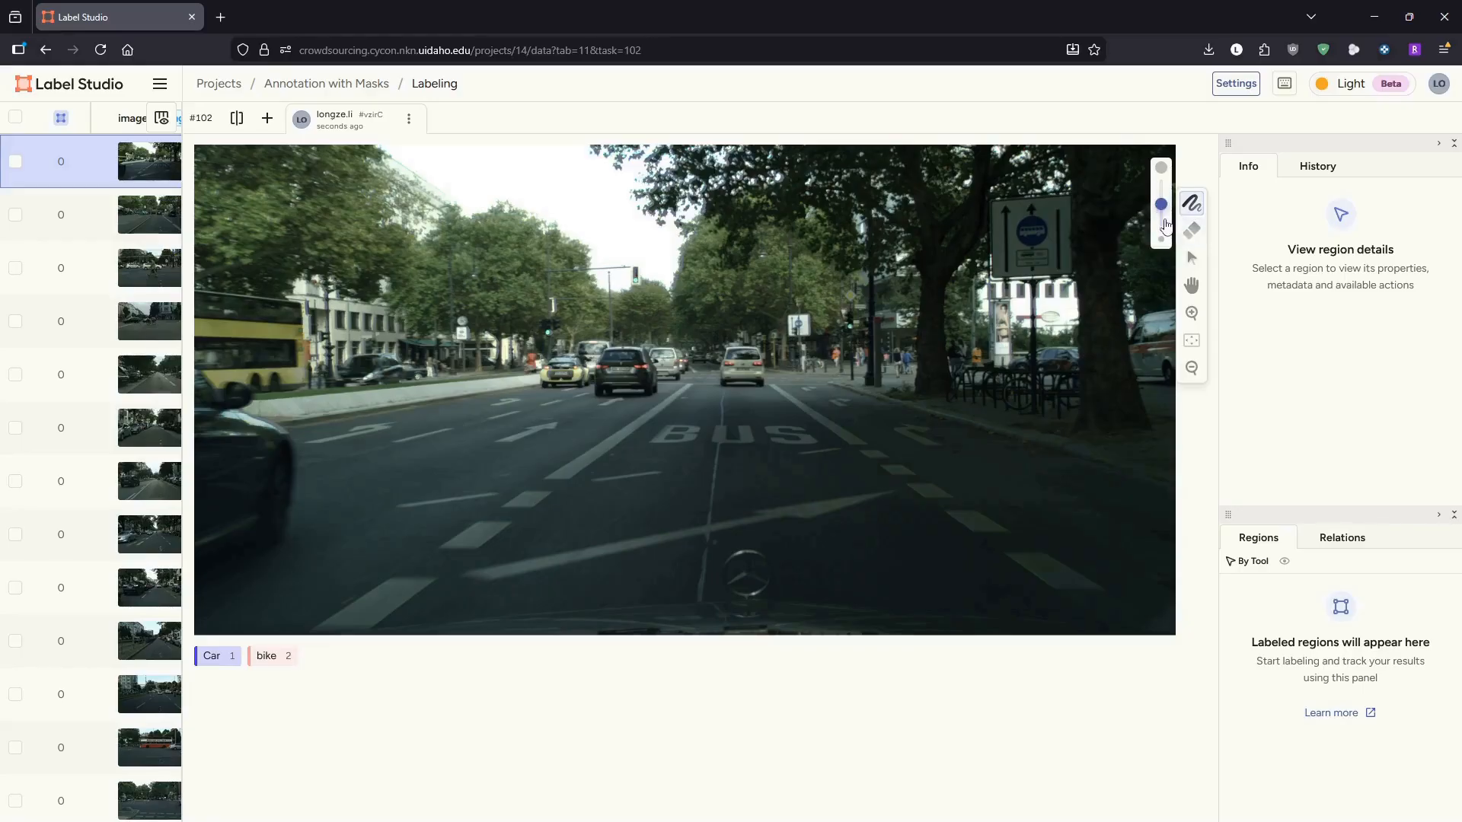
- Paint Car masks over the dark car and the light car in the middle of the road, fine-tuning the brush size, and submit the annotation
click(215, 664)
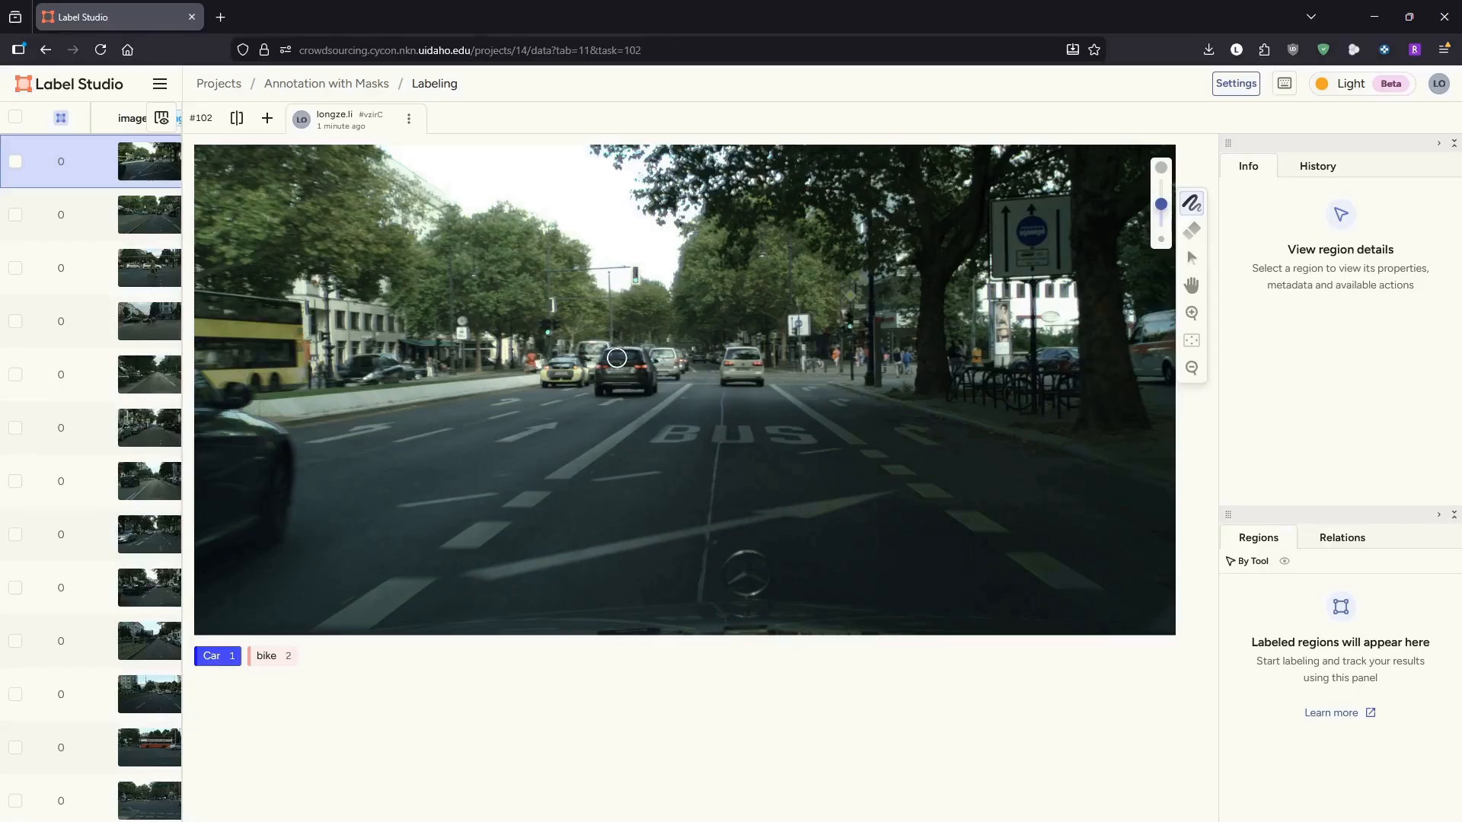
drag(1160, 205, 1161, 209)
mouse_move(612, 356)
mouse_down()
mouse_move(600, 373)
mouse_move(636, 351)
mouse_move(652, 373)
mouse_move(609, 379)
mouse_up()
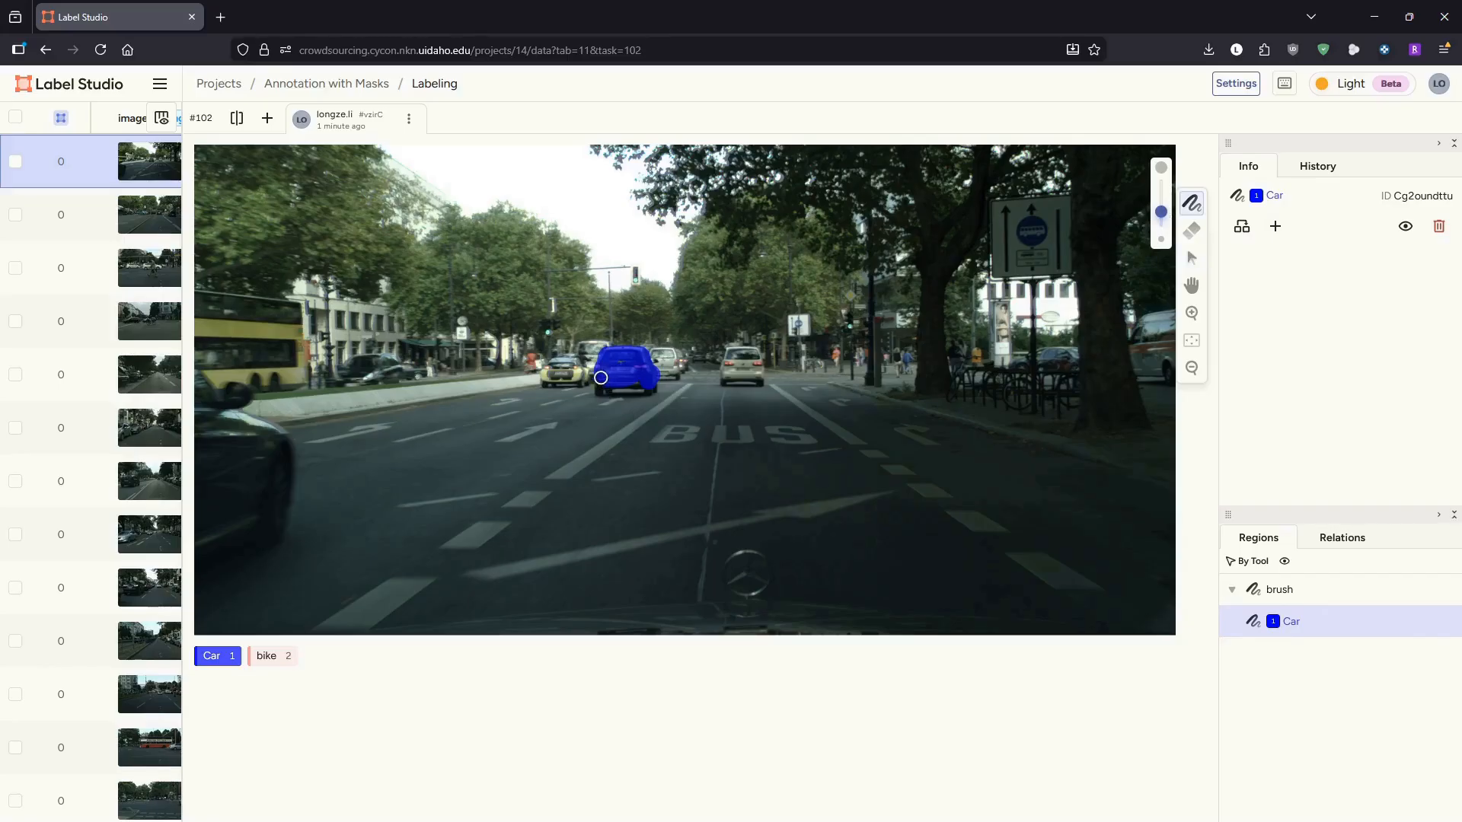
mouse_move(601, 378)
mouse_down()
mouse_move(601, 394)
mouse_move(651, 389)
mouse_up()
mouse_move(734, 354)
mouse_down()
mouse_move(728, 373)
mouse_move(748, 351)
mouse_move(759, 374)
mouse_move(726, 376)
mouse_up()
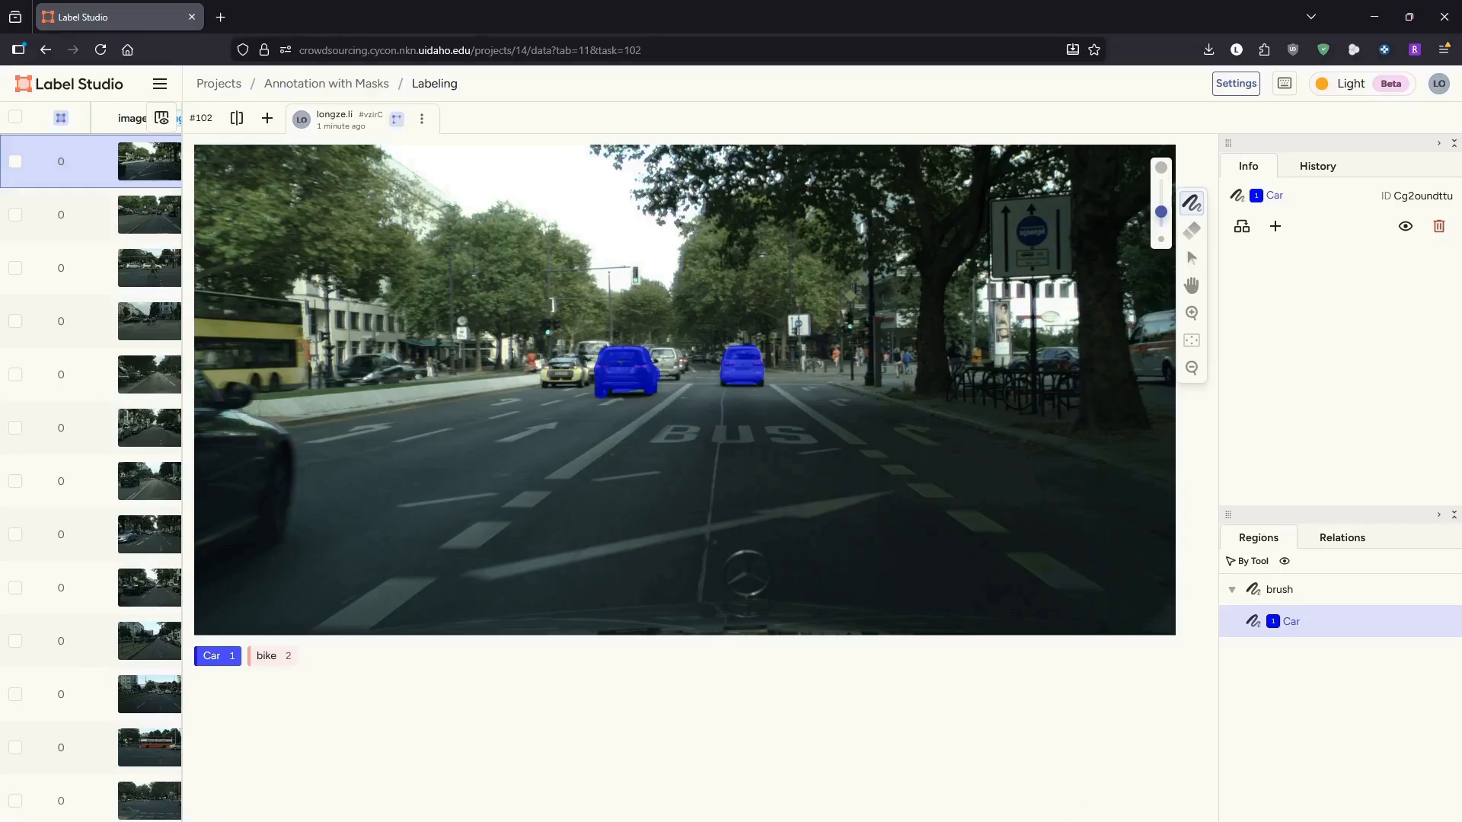
key(ctrl+Return)
- Open task 105, paint a bike mask over the cyclist's bicycle, and submit the annotation
click(147, 240)
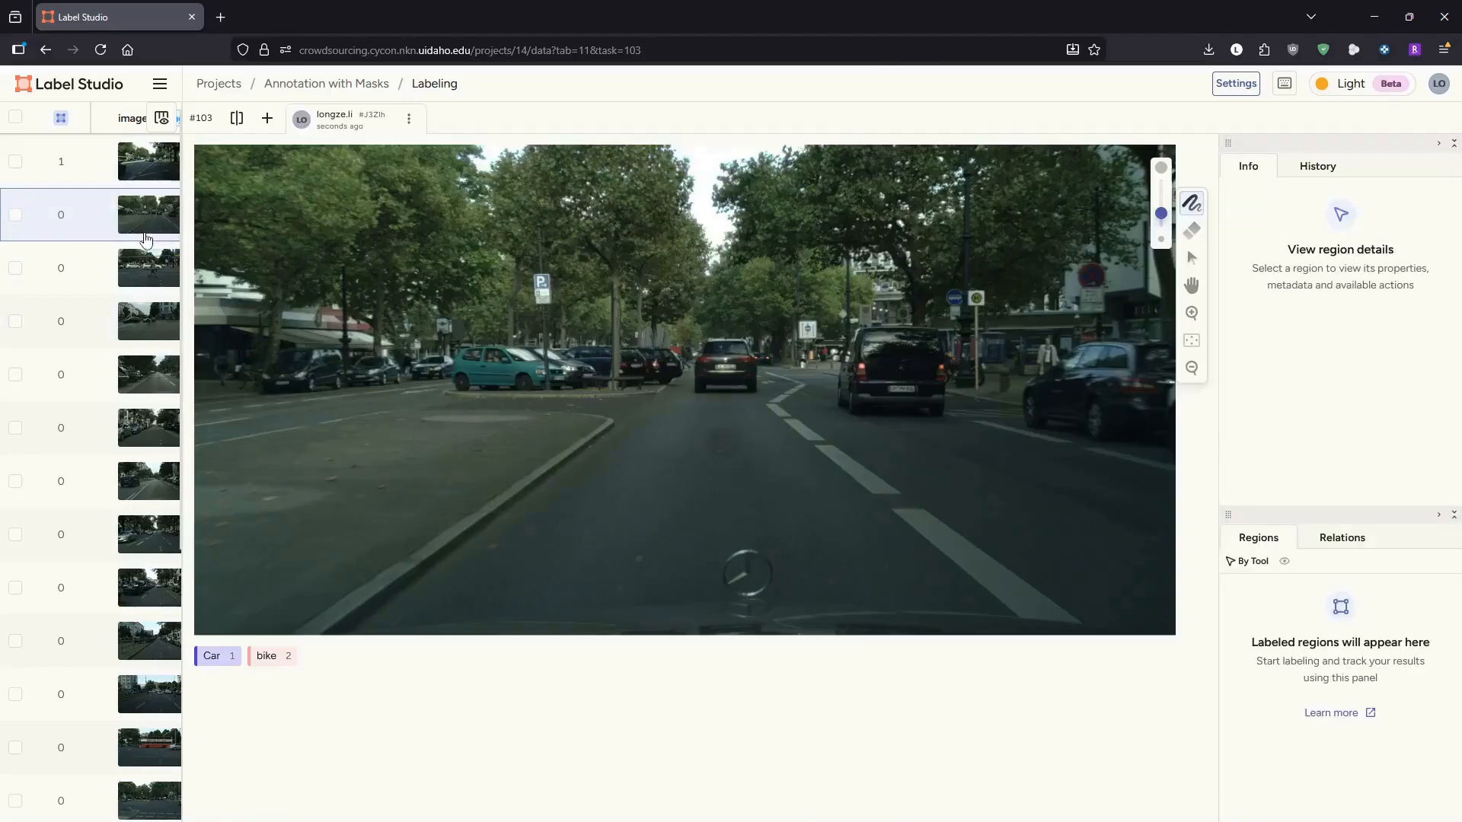
click(156, 315)
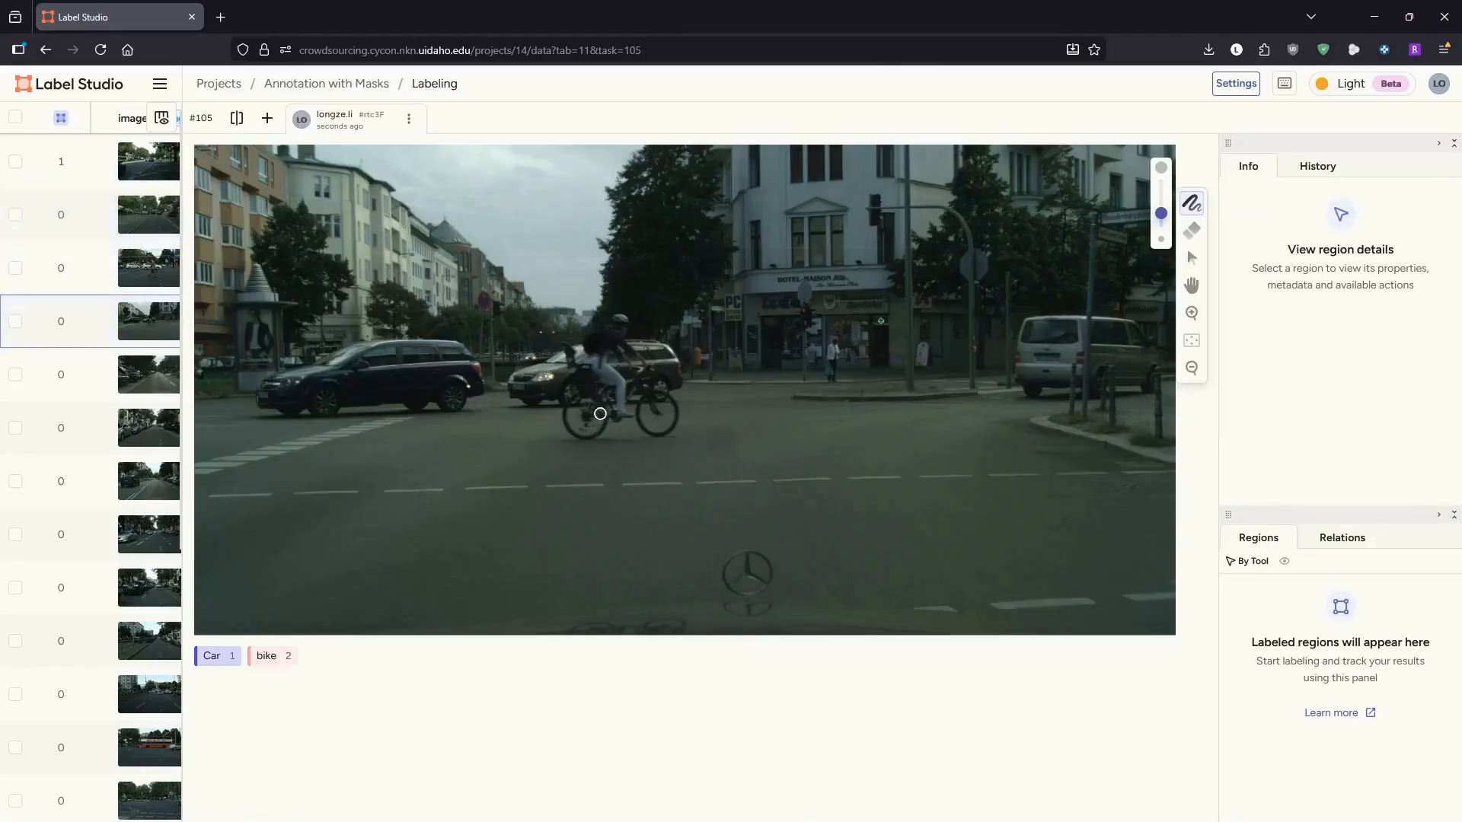
click(264, 659)
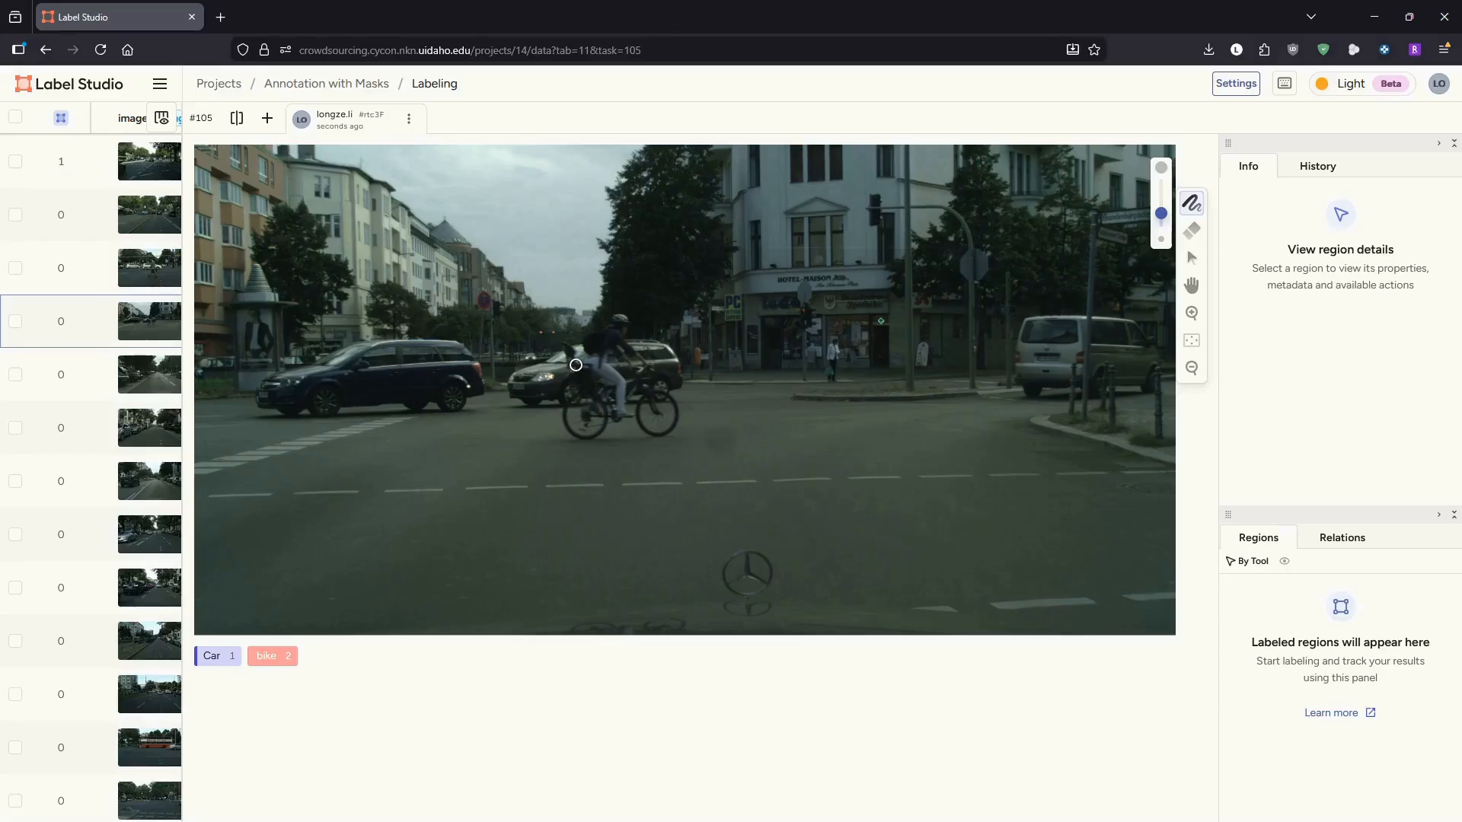
mouse_move(581, 368)
mouse_down()
mouse_move(594, 390)
mouse_move(571, 403)
mouse_move(574, 426)
mouse_move(606, 409)
mouse_move(582, 403)
mouse_move(570, 421)
mouse_move(597, 430)
mouse_move(602, 398)
mouse_move(584, 413)
mouse_move(648, 375)
mouse_move(660, 383)
mouse_move(634, 389)
mouse_move(649, 398)
mouse_move(643, 424)
mouse_move(663, 430)
mouse_move(674, 404)
mouse_move(642, 412)
mouse_move(663, 409)
mouse_up()
mouse_move(650, 413)
mouse_down()
mouse_move(645, 390)
mouse_move(579, 415)
mouse_move(654, 385)
mouse_up()
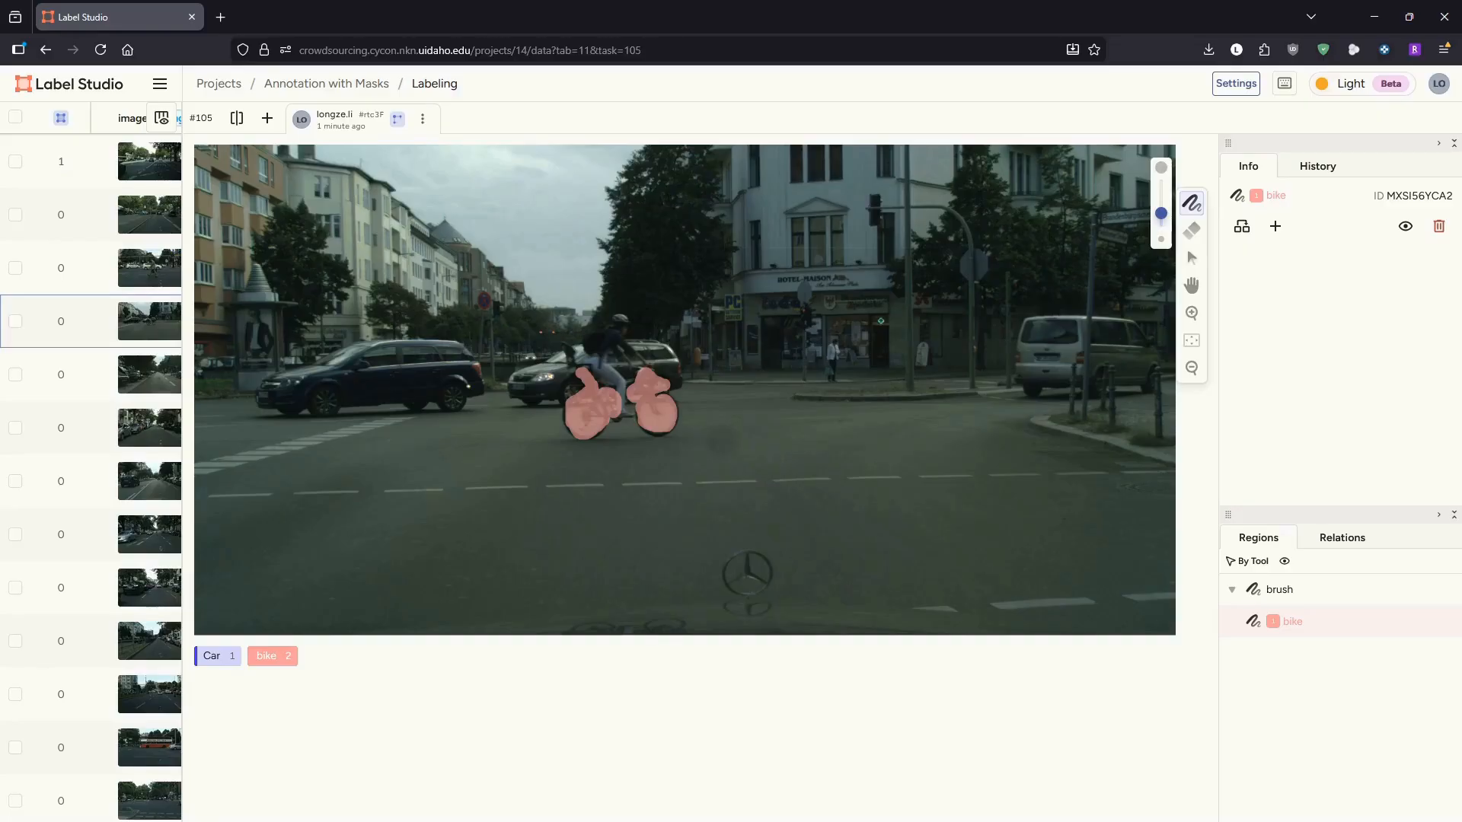
key(ctrl+Return)
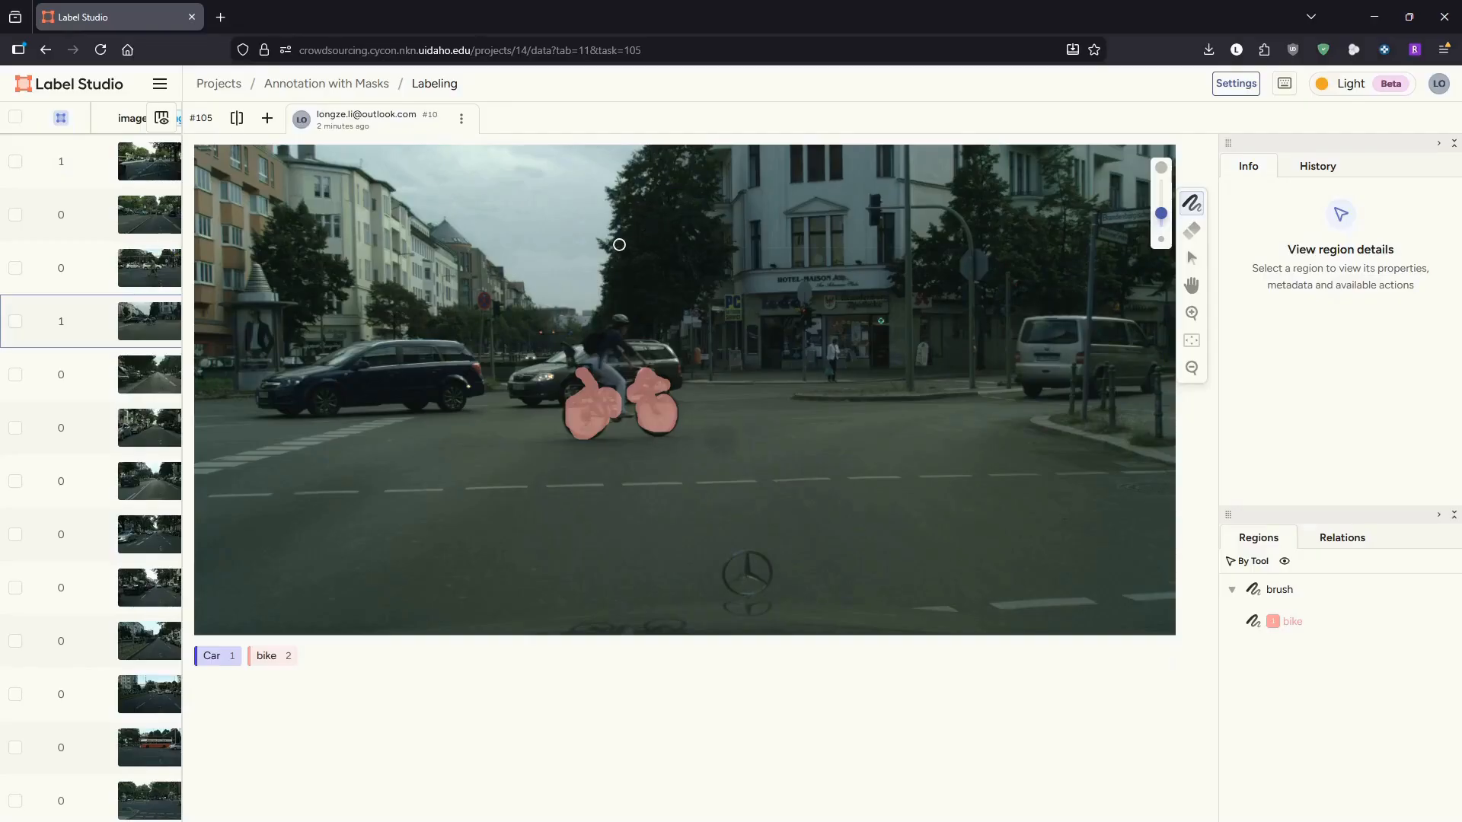
- Return to the Annotation with Masks task list and export the project's annotations in CSV format
click(360, 84)
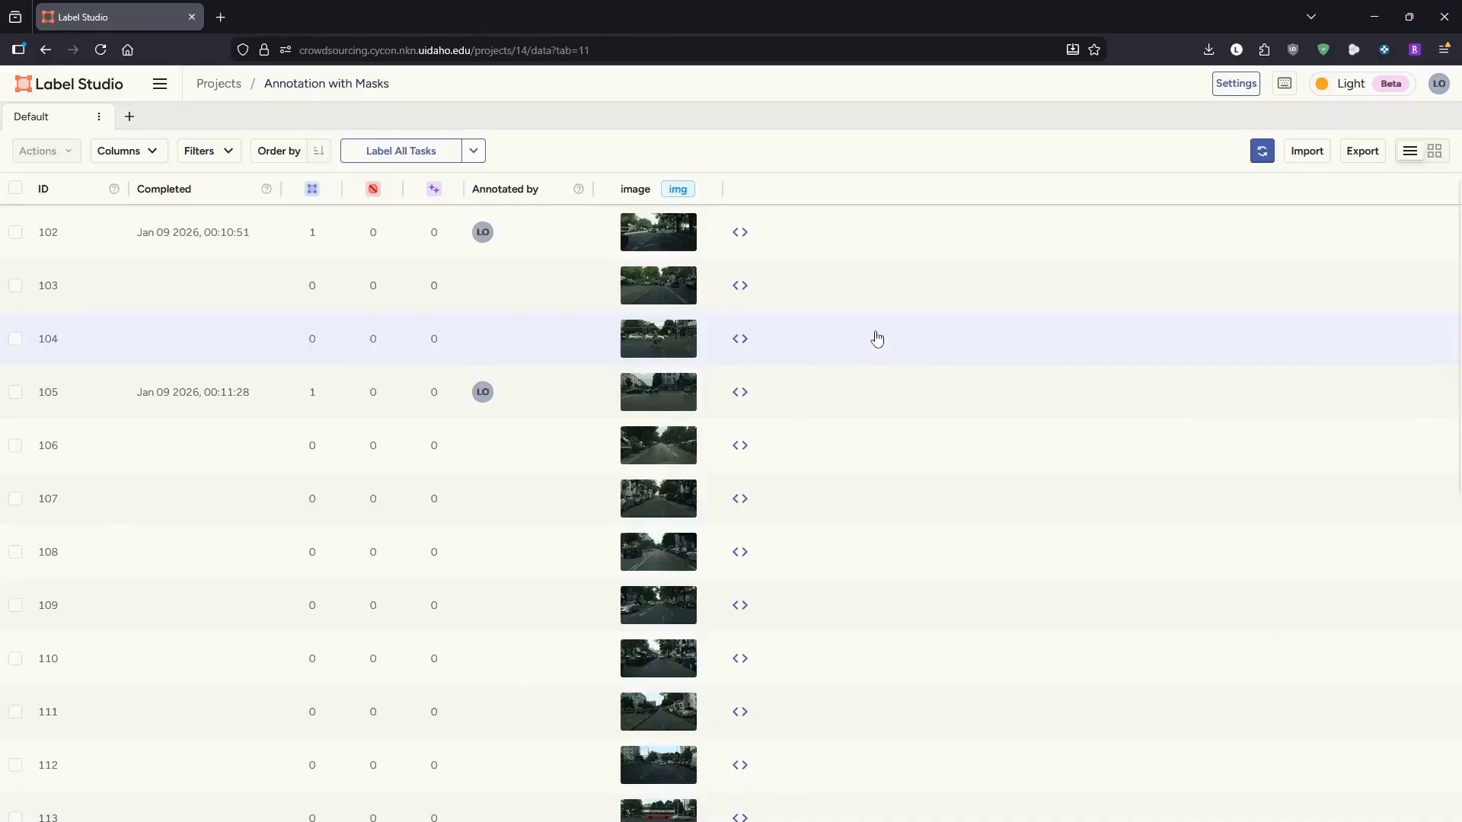
click(1354, 162)
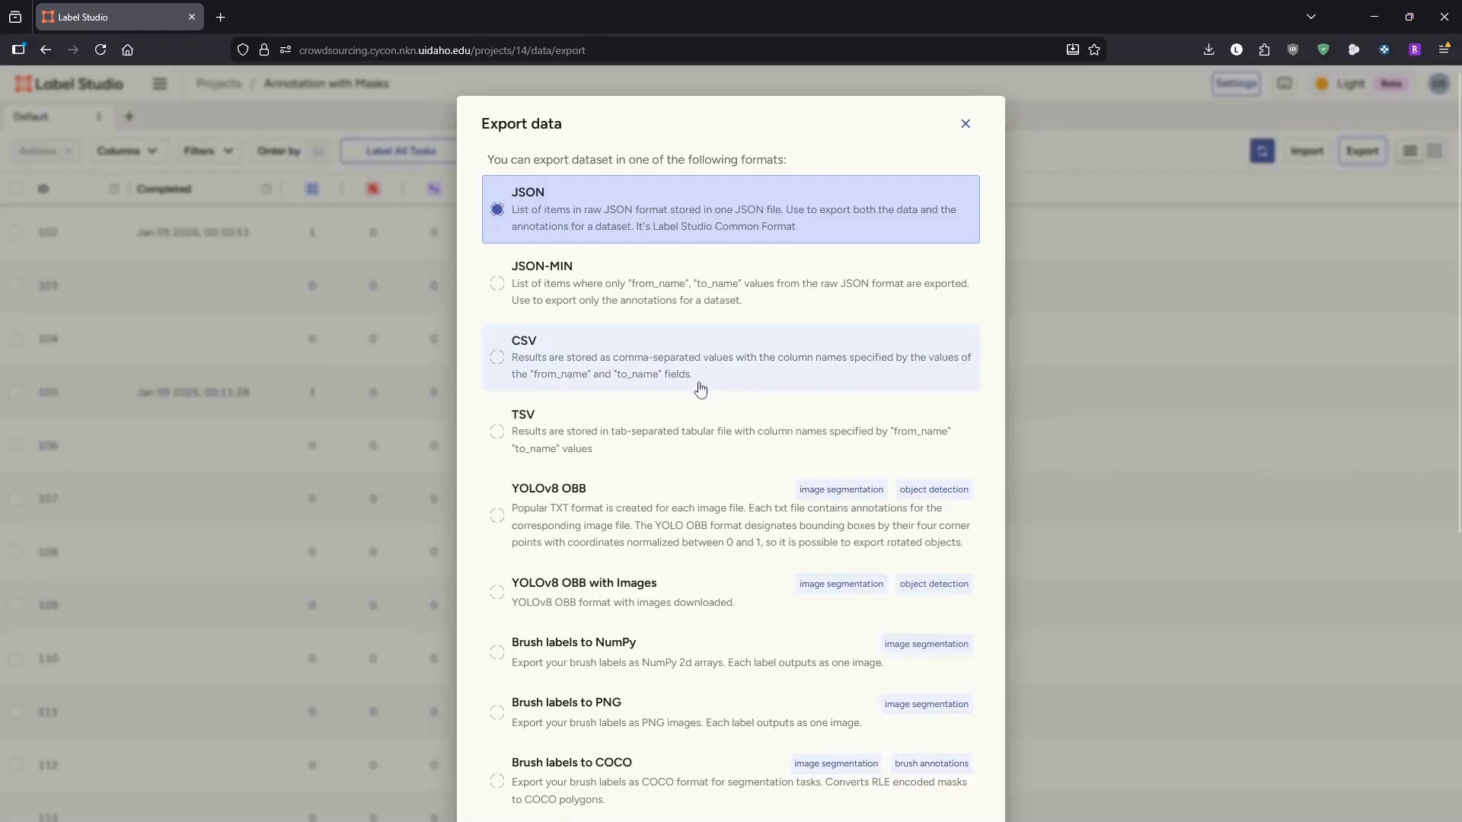
click(537, 379)
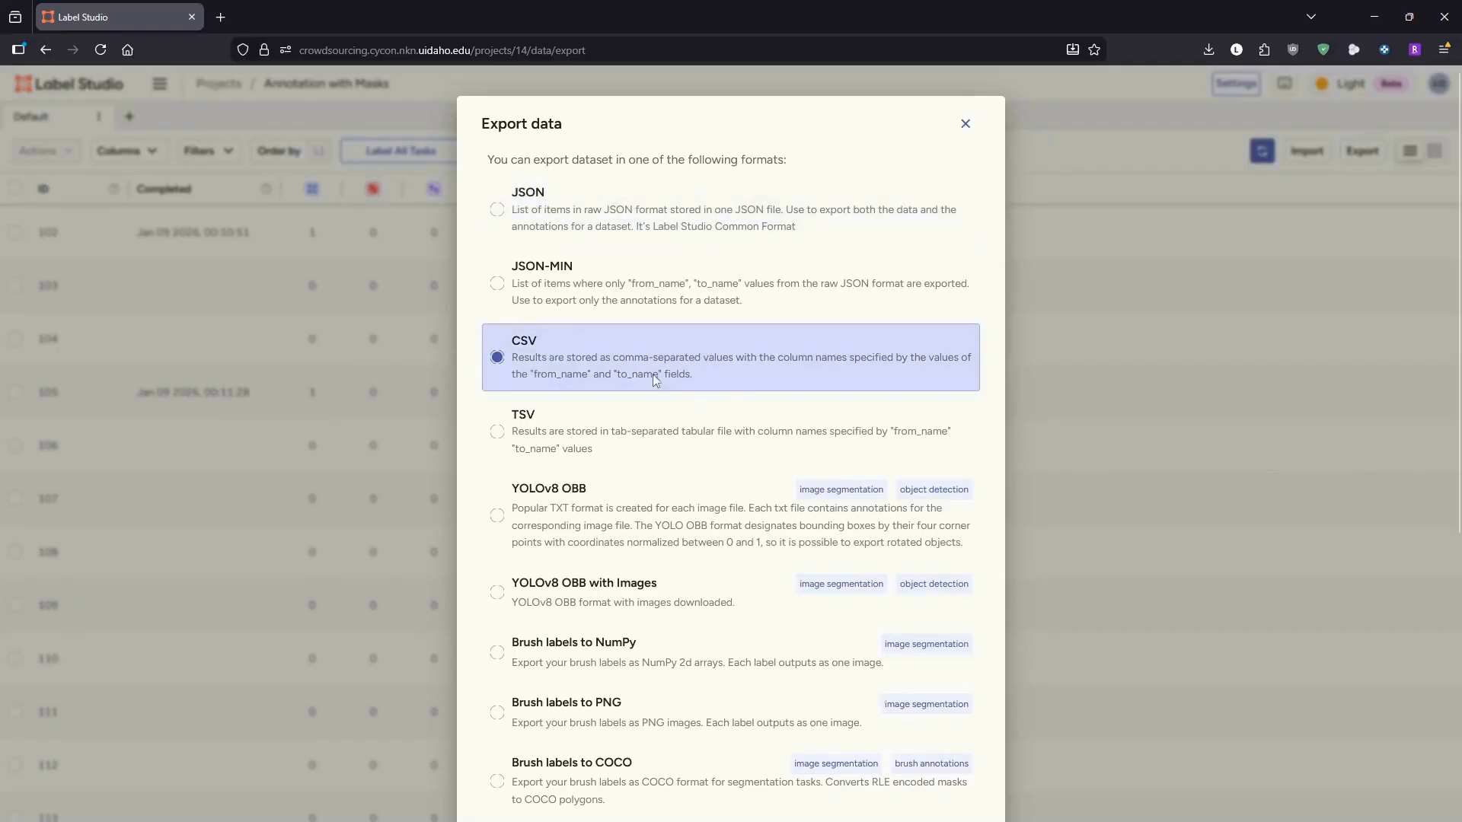
scroll(640, 388, down, 10)
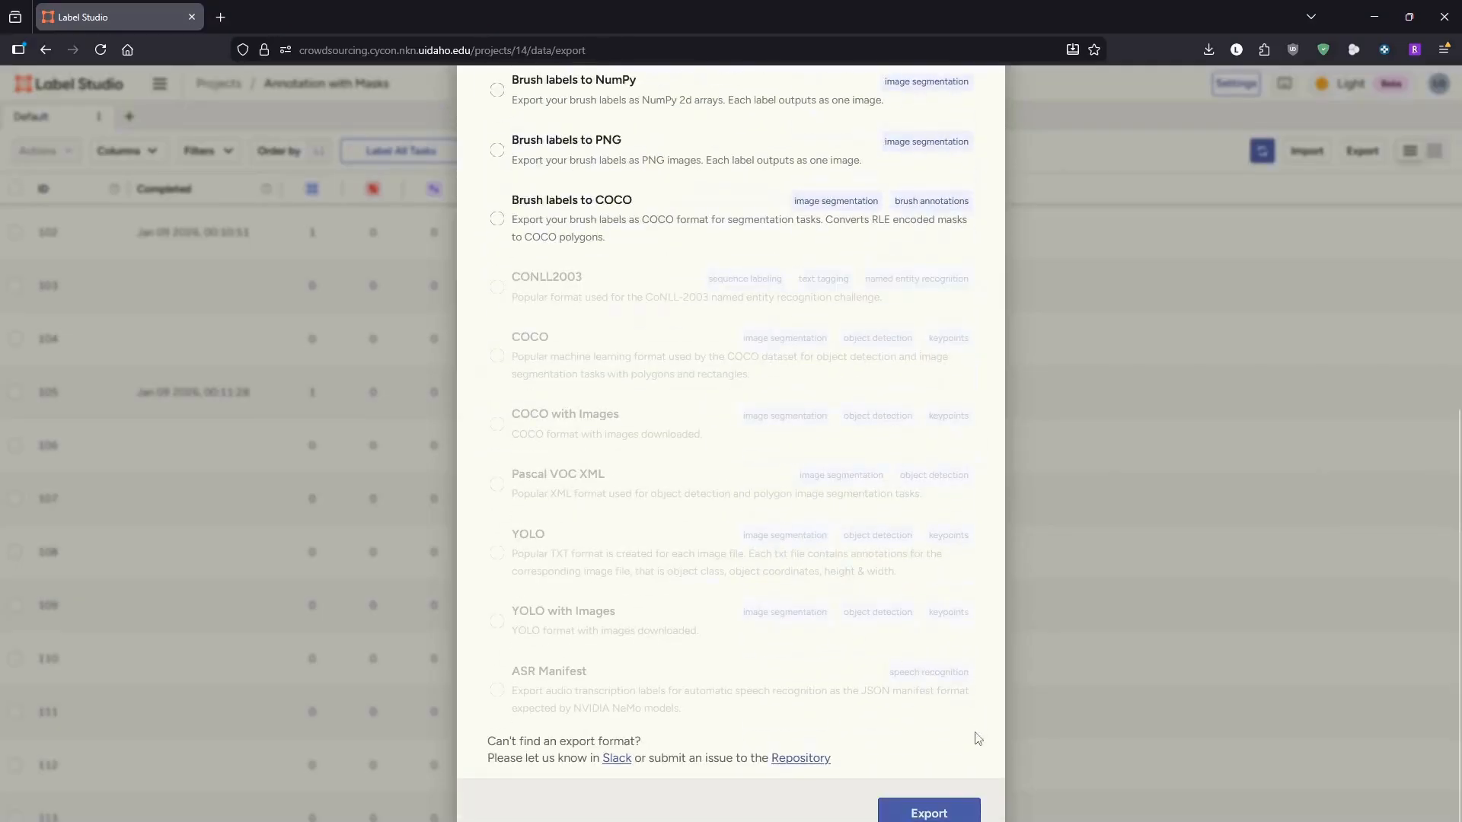
click(948, 809)
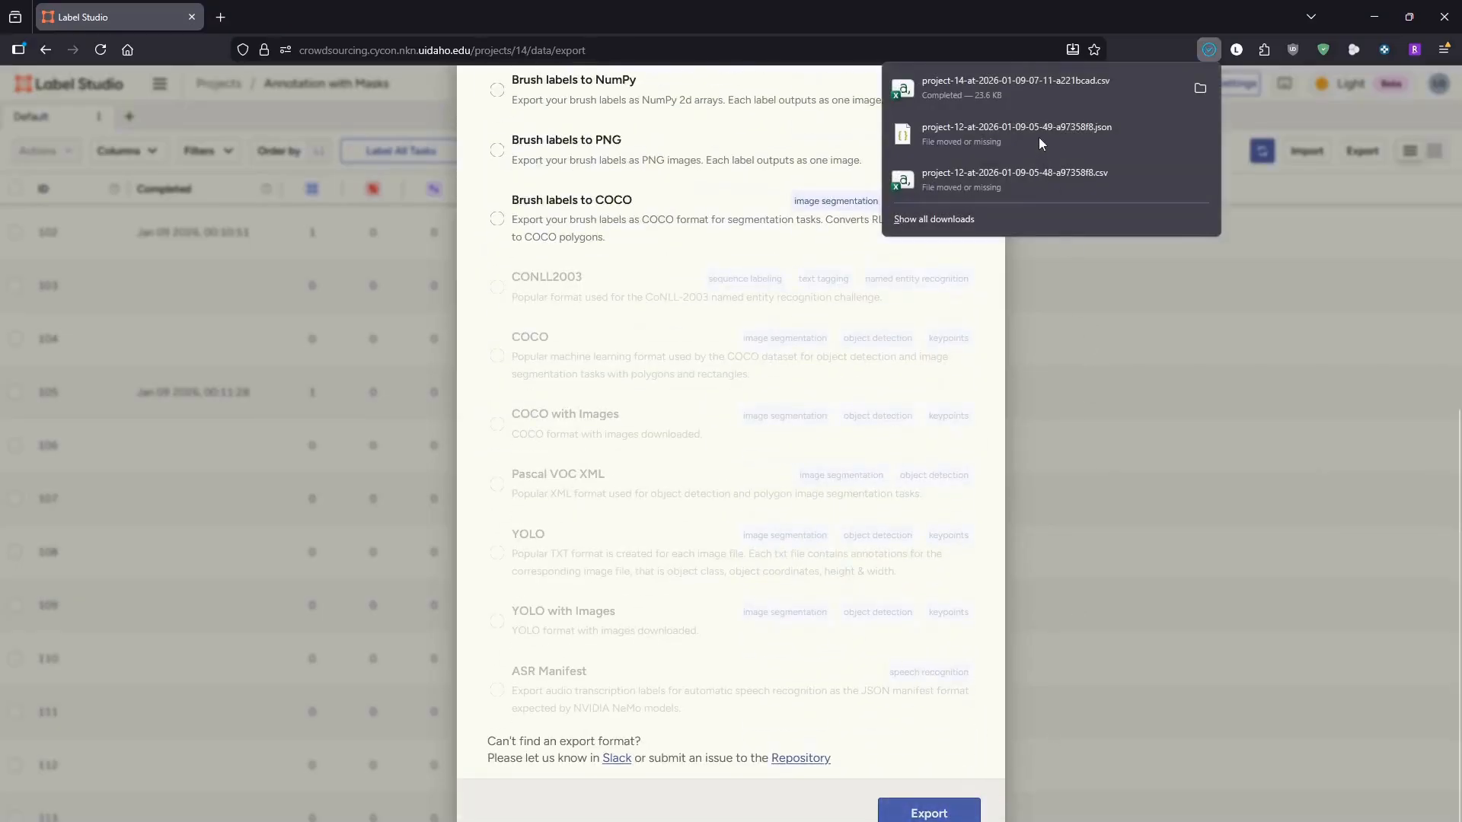
- Open the exported CSV in Excel and examine both annotations' tag cells, widening the image and created_at columns to read their values
click(974, 79)
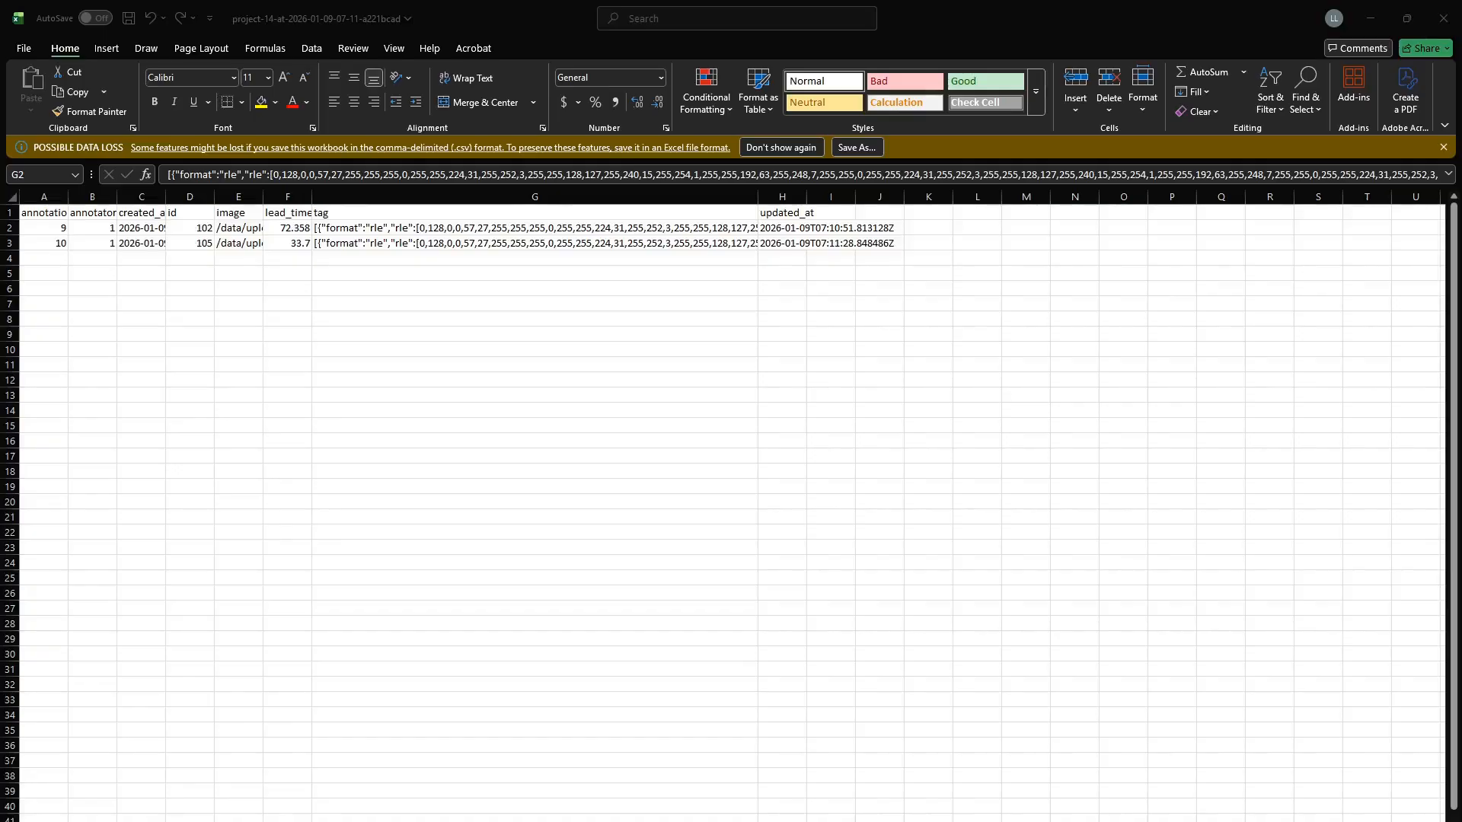
click(457, 228)
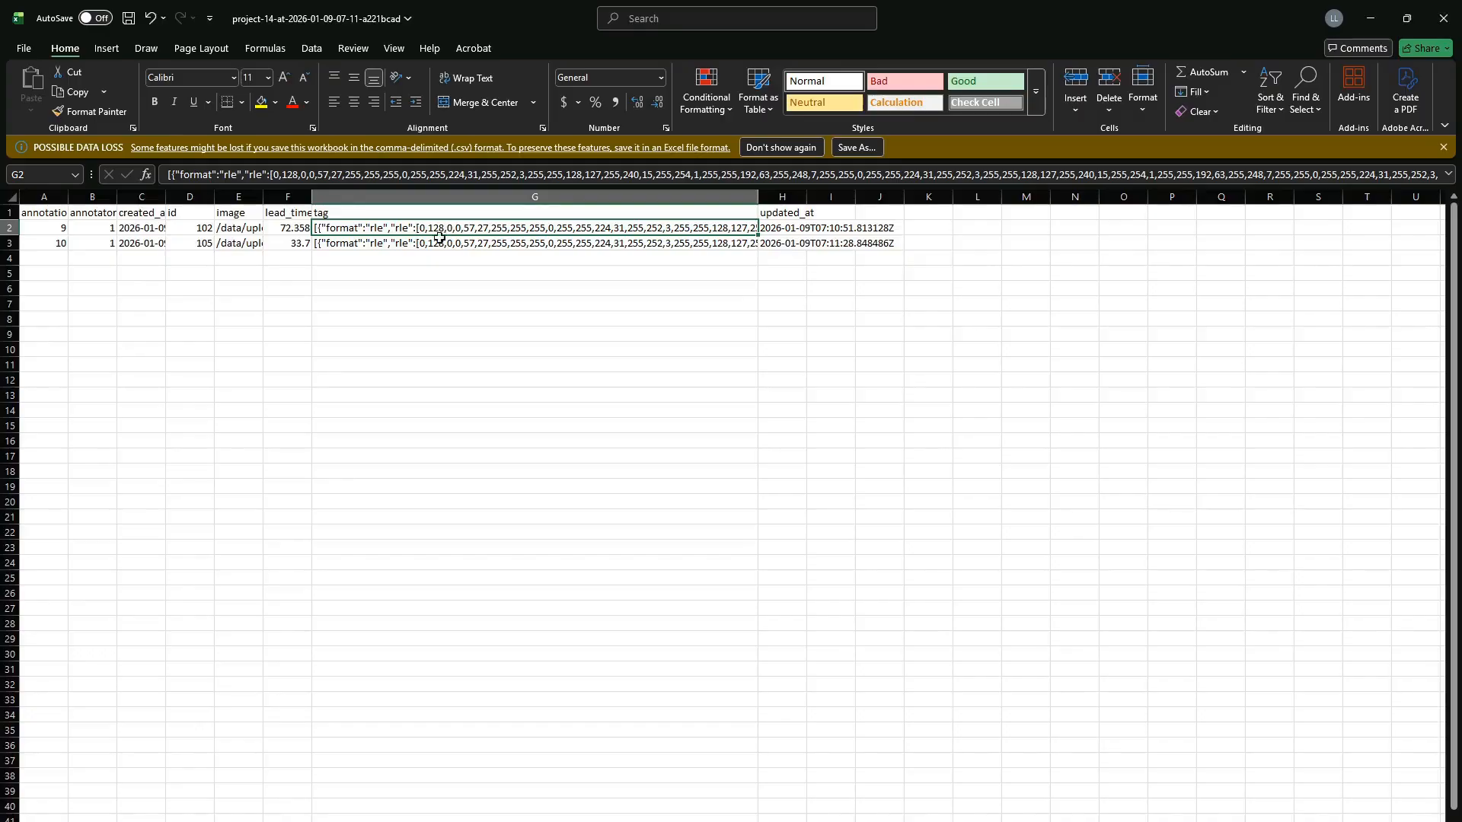
click(428, 245)
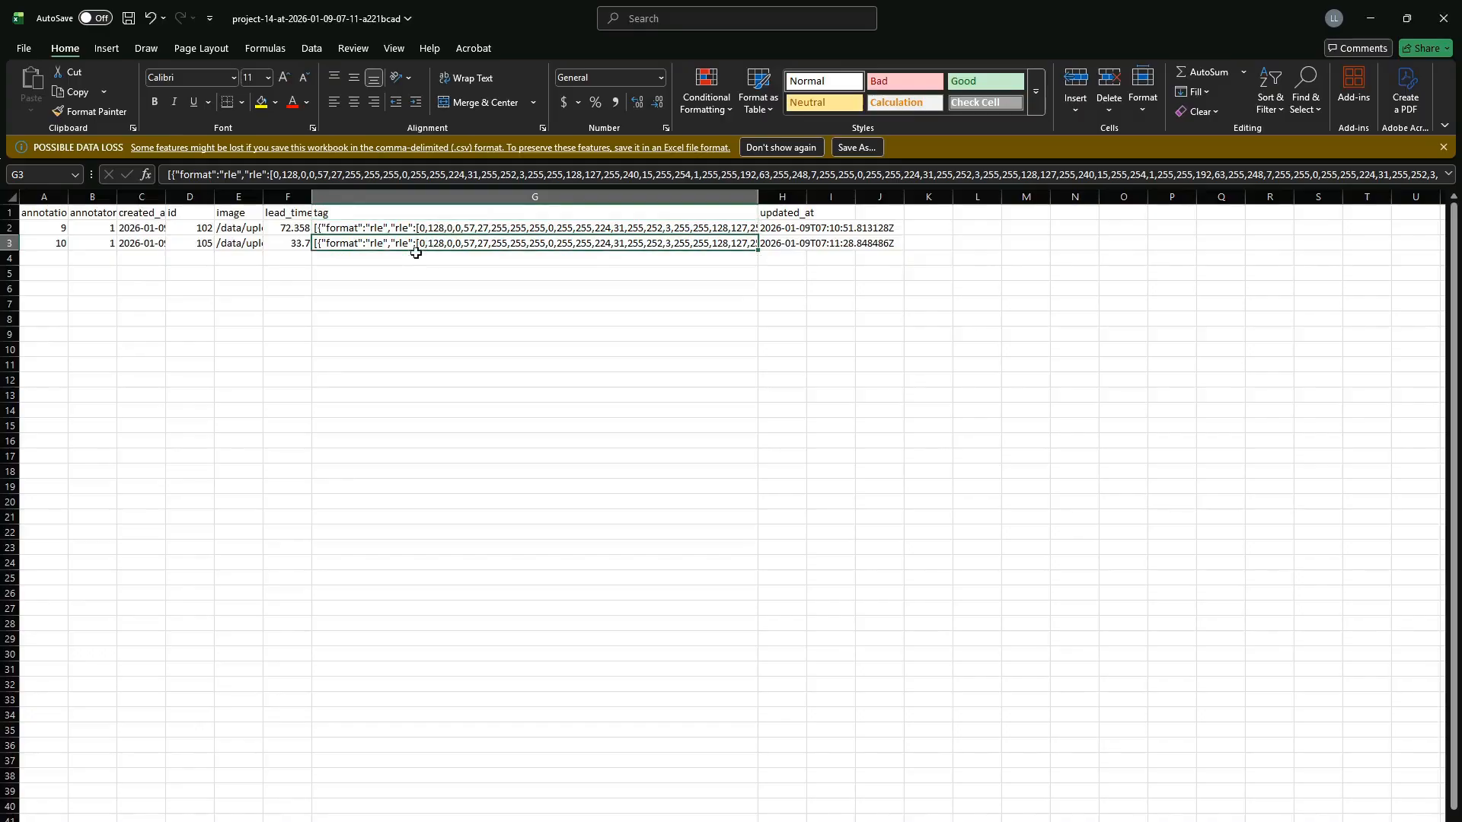
drag(263, 196, 488, 200)
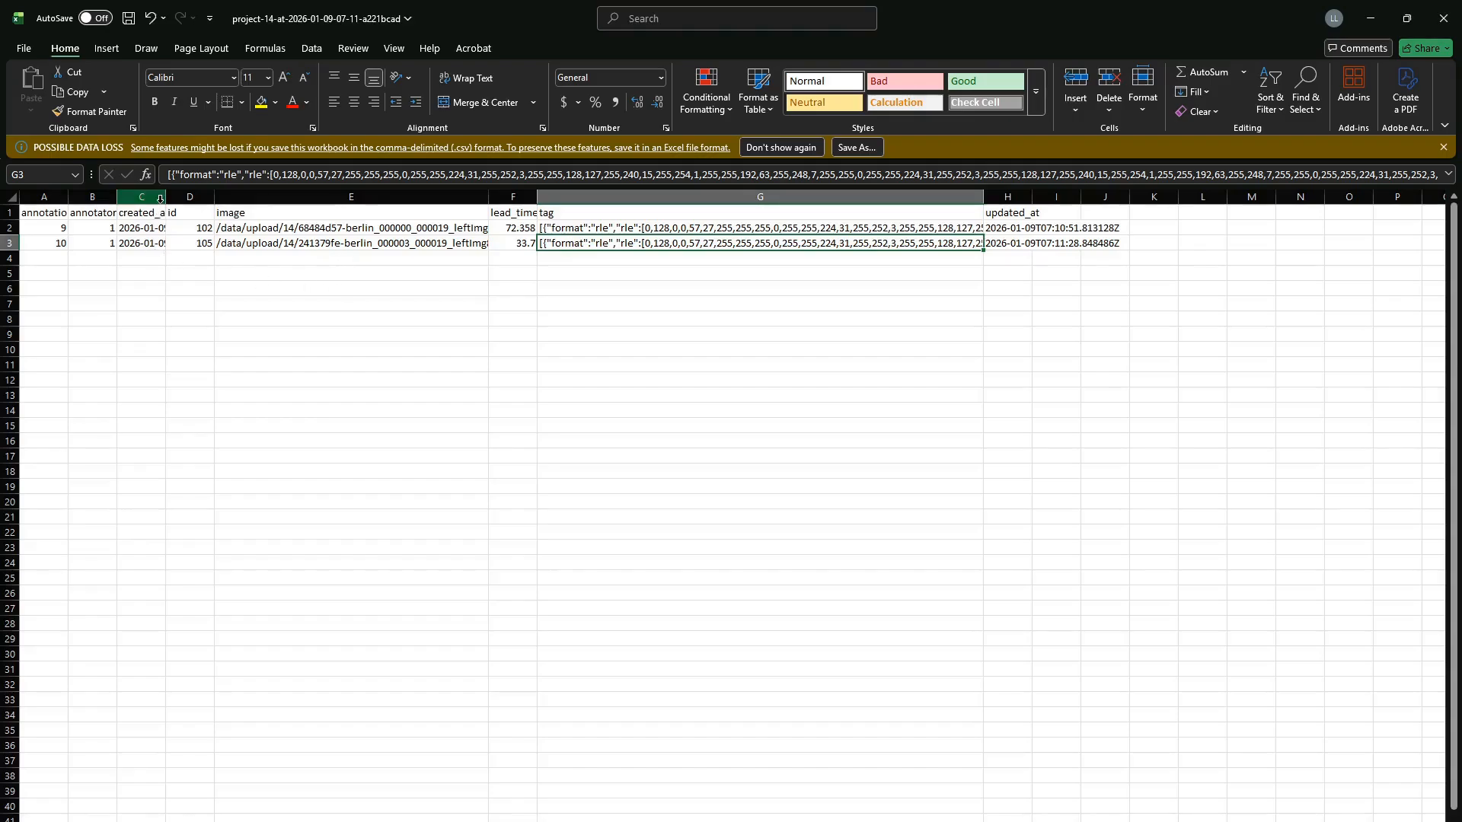
drag(165, 197, 248, 200)
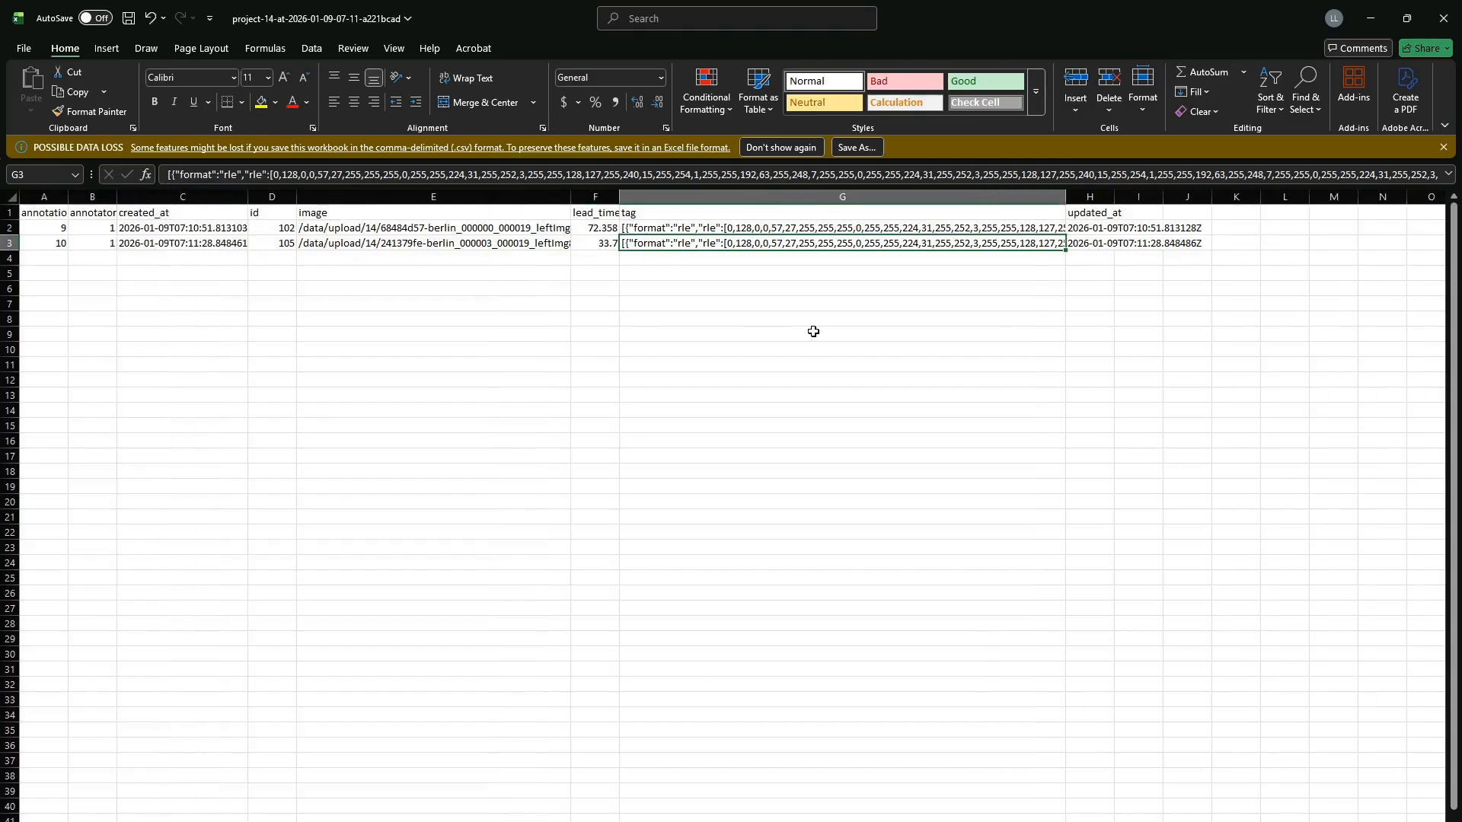
- Close the CSV workbook, review the brush label export formats in Label Studio, and close the export dialog
click(1443, 18)
click(710, 555)
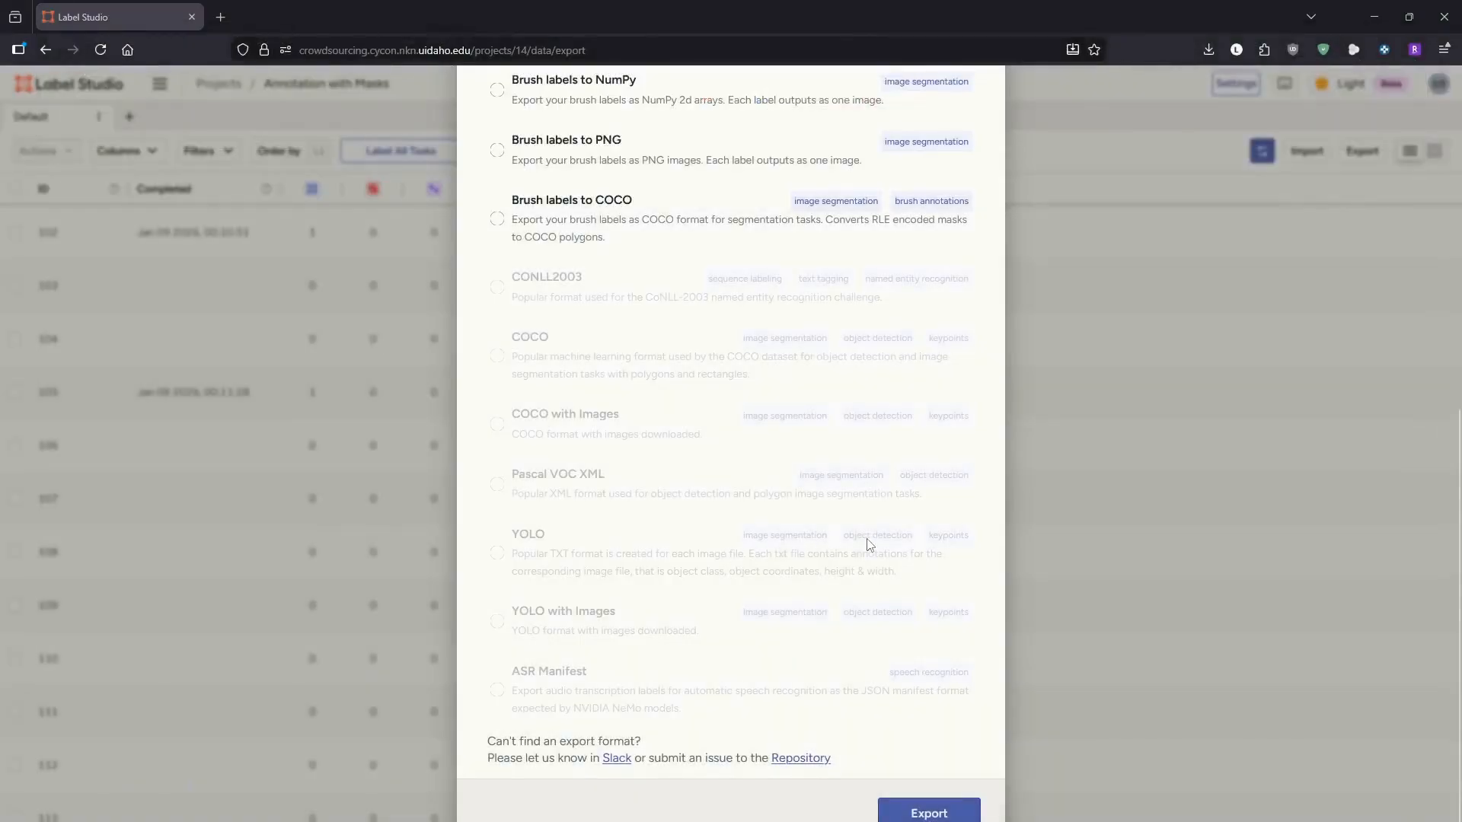
scroll(888, 411, up, 10)
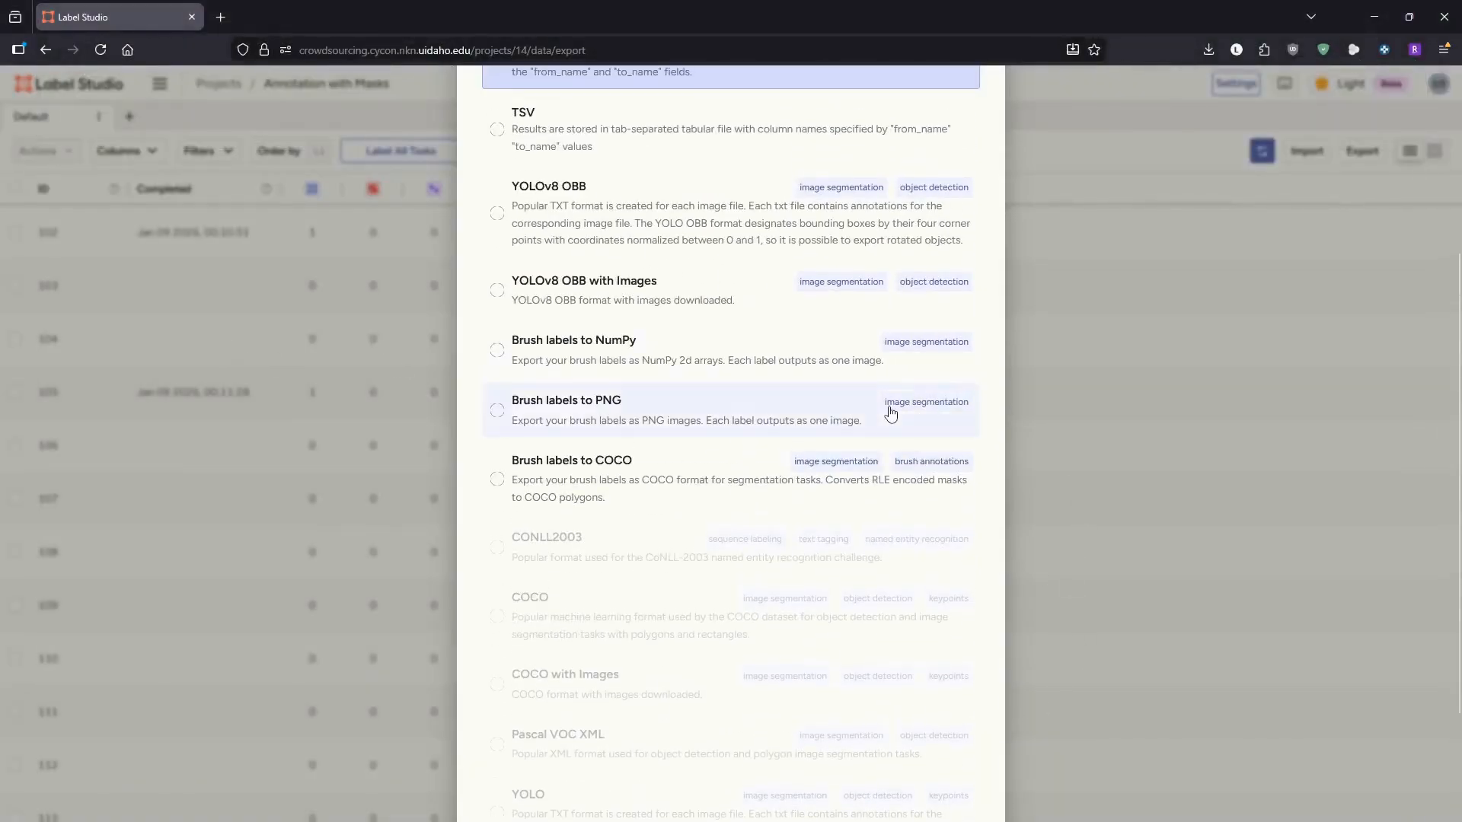
click(963, 128)
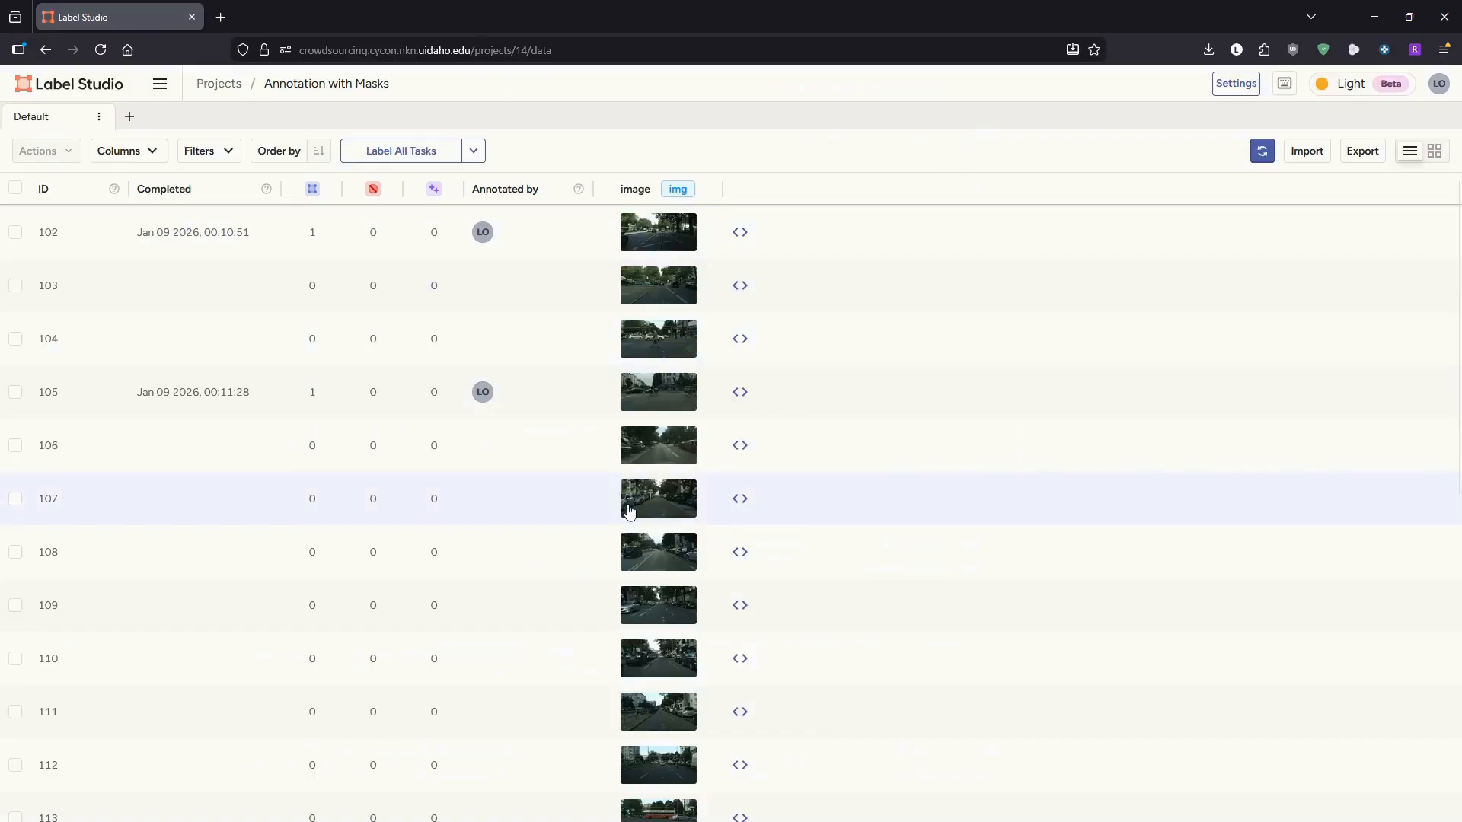